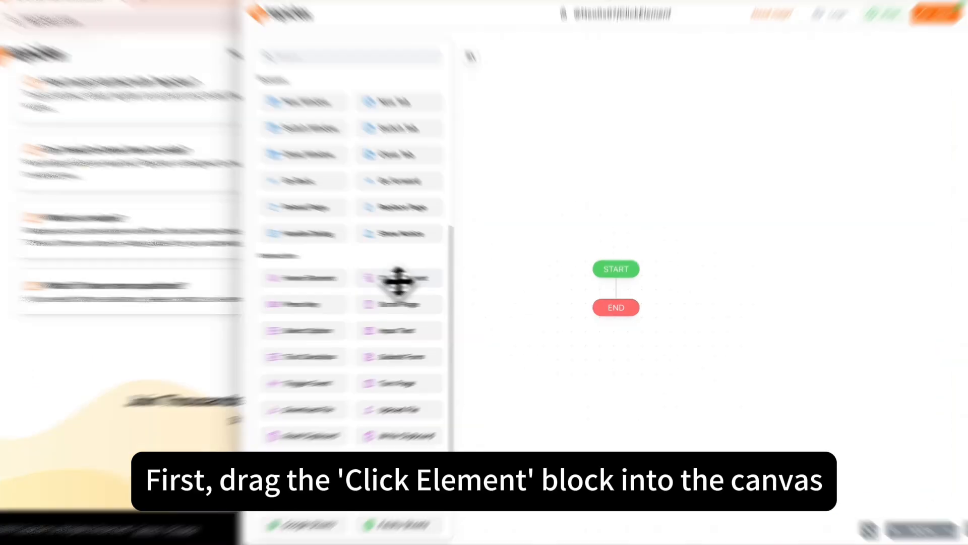
- Add a Click Element block between START and END and set the page's "Try It Free Now" button as its target element
{"action": "left_click_drag", "start_coordinate": [435, 284], "coordinate": [601, 287]}
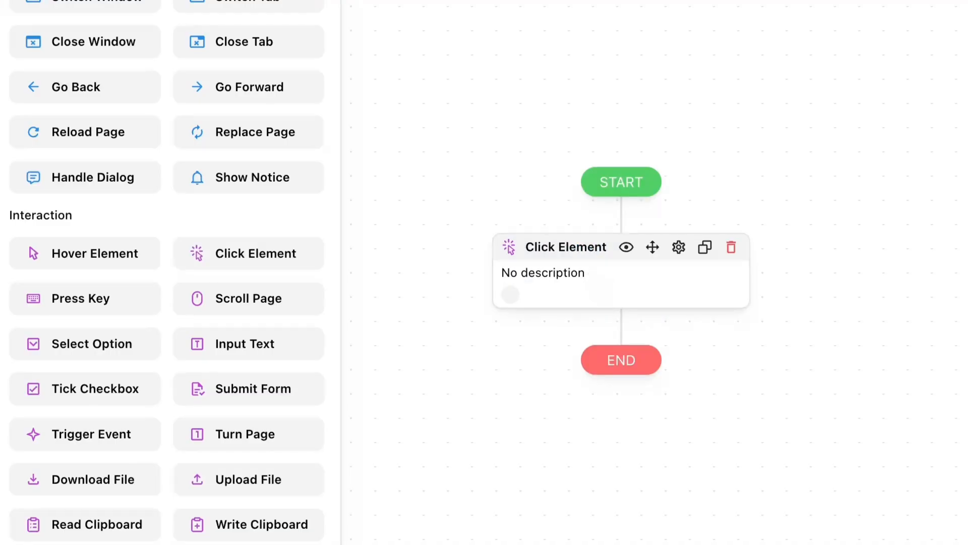
{"action": "left_click", "coordinate": [600, 285]}
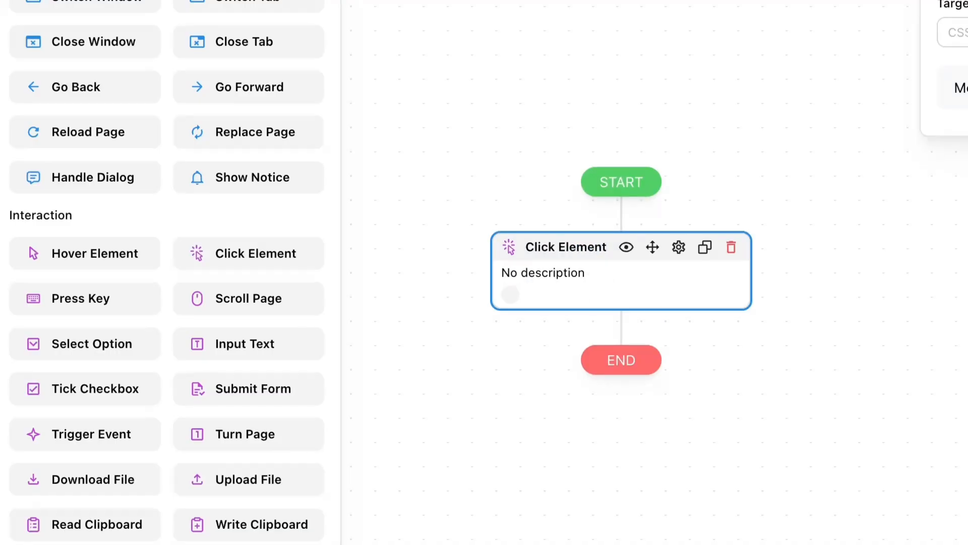
{"action": "left_click", "coordinate": [708, 160]}
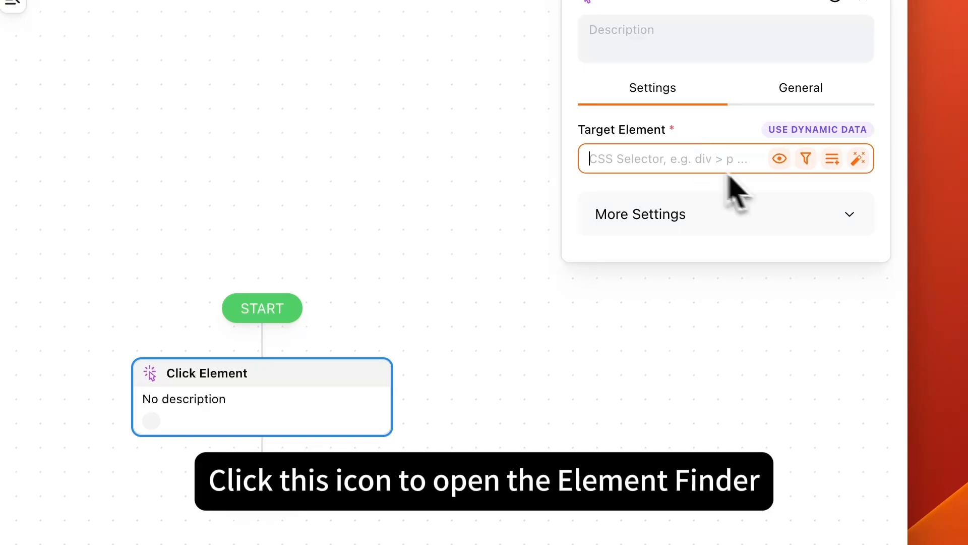
{"action": "left_click", "coordinate": [858, 159]}
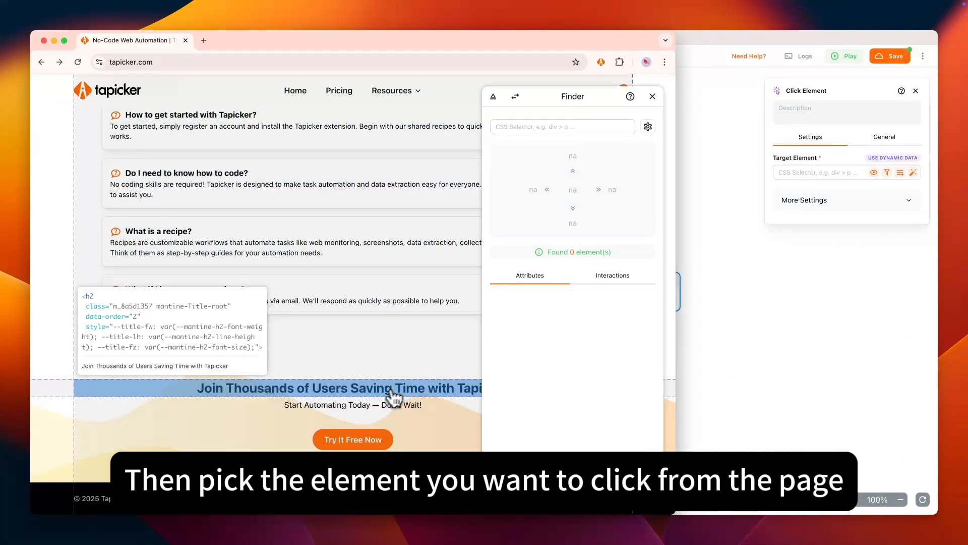
{"action": "left_click", "coordinate": [375, 435]}
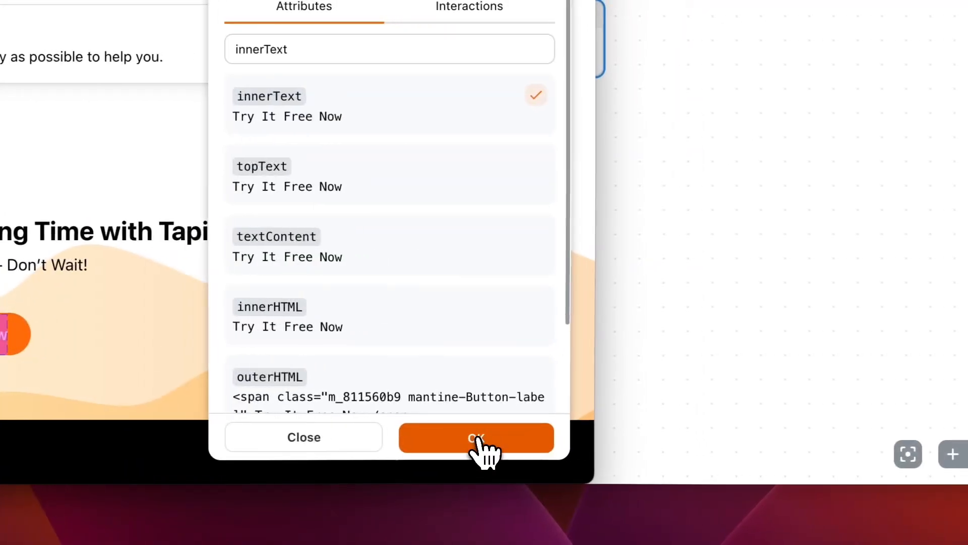
{"action": "left_click", "coordinate": [477, 438]}
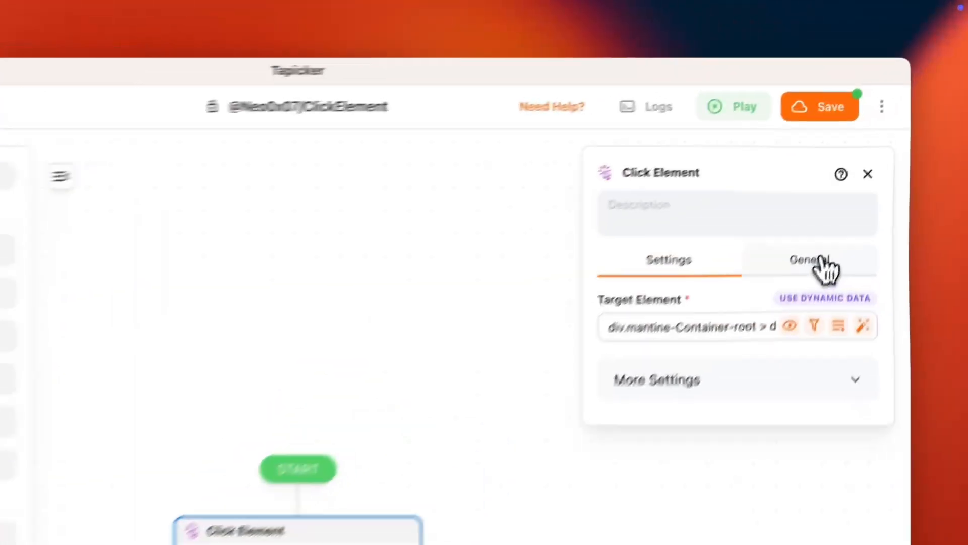
- Set the Click Element block's minimum wait time to 3 seconds and run the recipe
{"action": "left_click", "coordinate": [890, 139]}
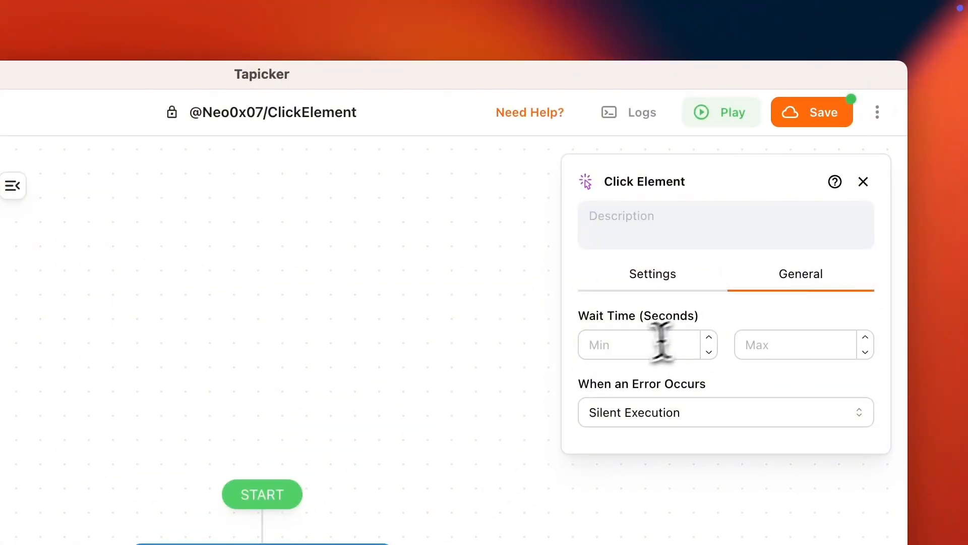
{"action": "left_click", "coordinate": [802, 174]}
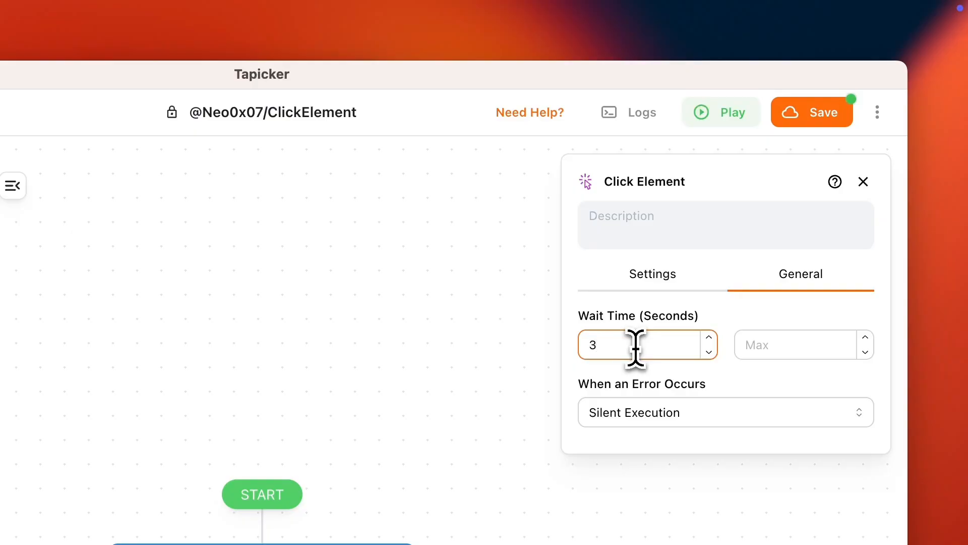
{"action": "left_click", "coordinate": [729, 112]}
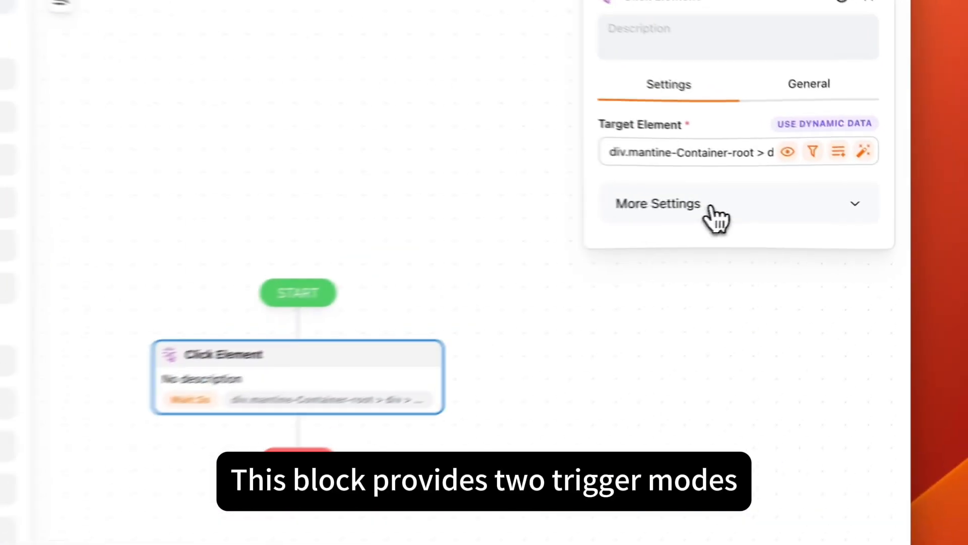
- Expand the block's additional settings and examine the trigger mode, mouse button, click type and modifier key options
{"action": "left_click", "coordinate": [838, 204]}
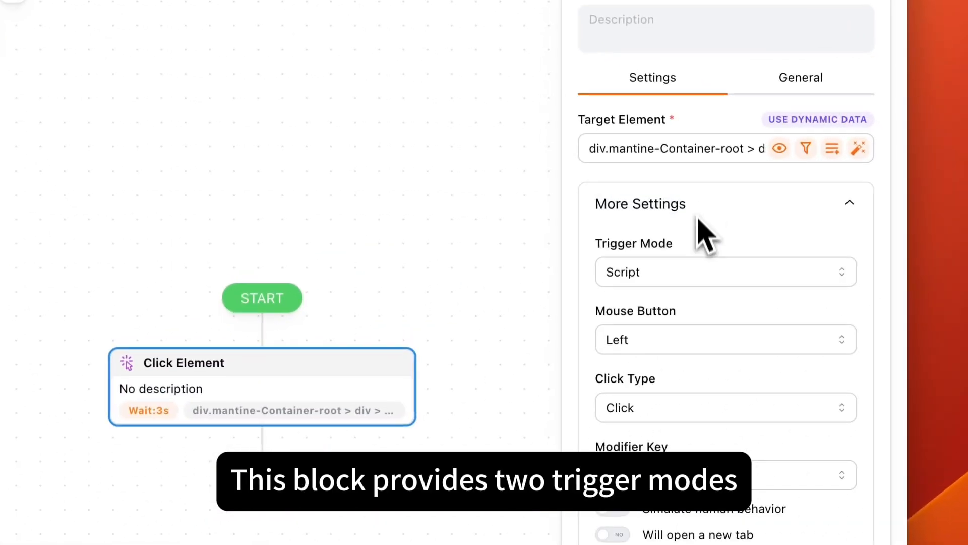
{"action": "left_click", "coordinate": [669, 281]}
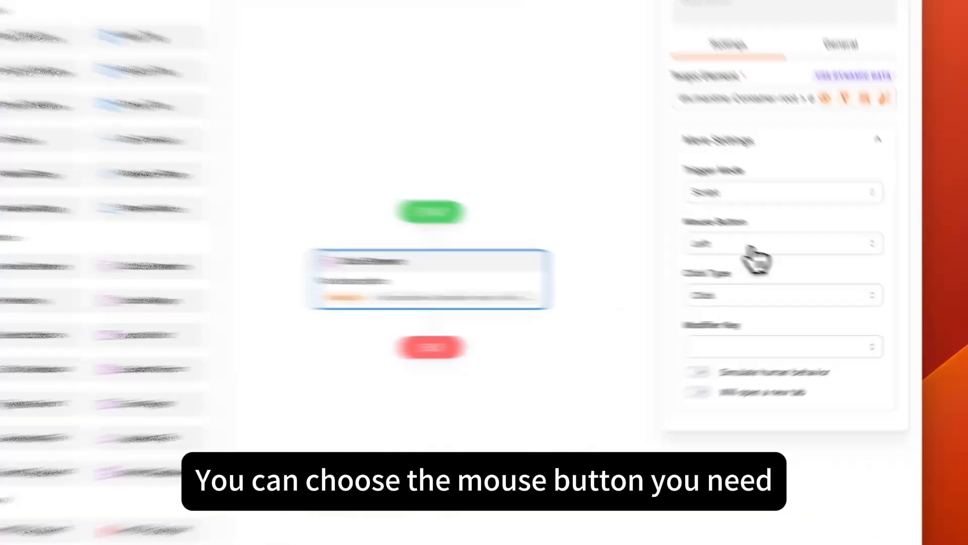
{"action": "left_click", "coordinate": [827, 269]}
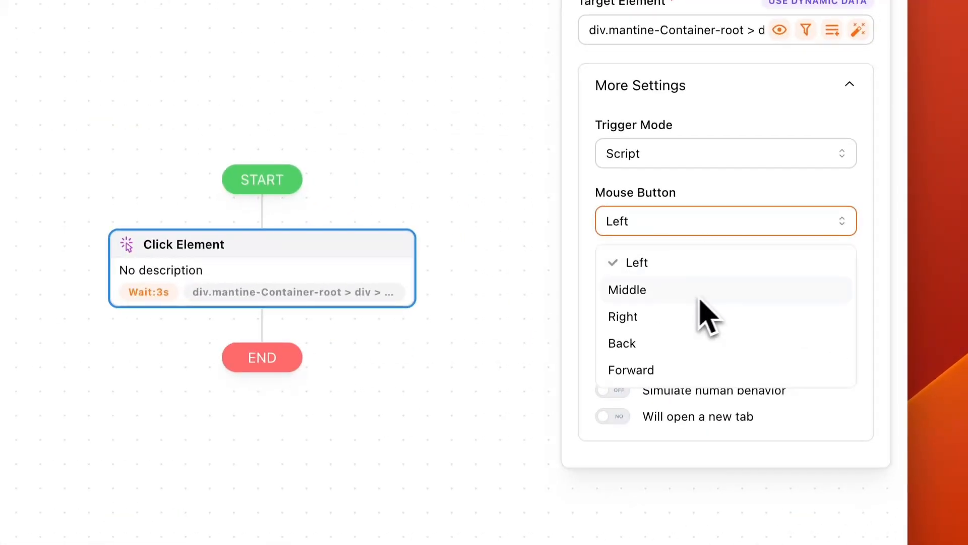
{"action": "left_click", "coordinate": [748, 202]}
{"action": "left_click", "coordinate": [698, 291]}
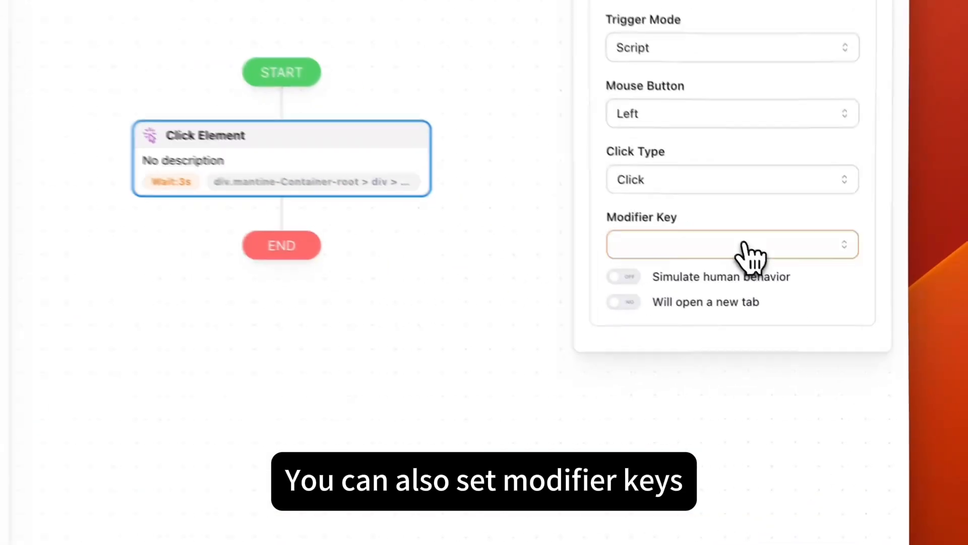
{"action": "left_click", "coordinate": [855, 338]}
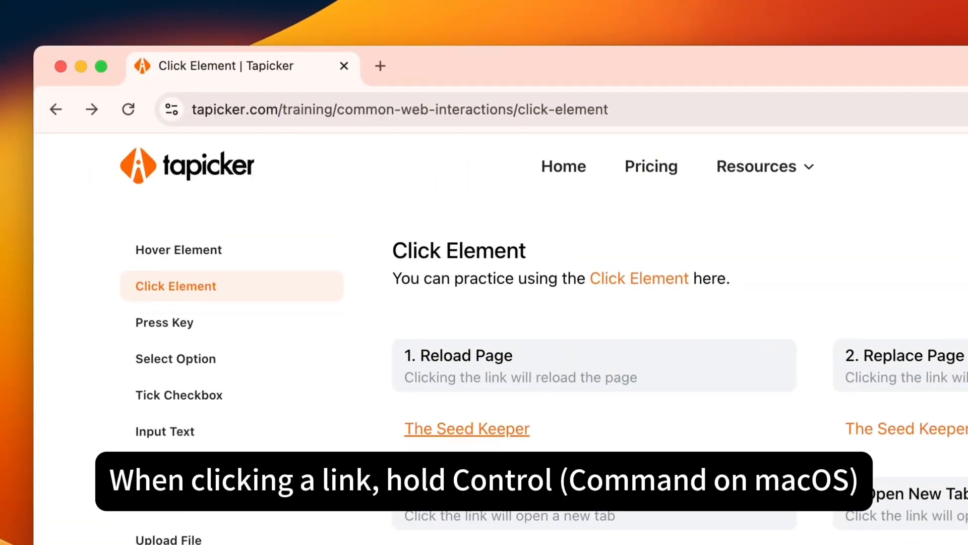
- In the browser, open "The Seed Keeper" link under Reload Page in a new tab
{"action": "left_click", "coordinate": [456, 428], "text": "super"}
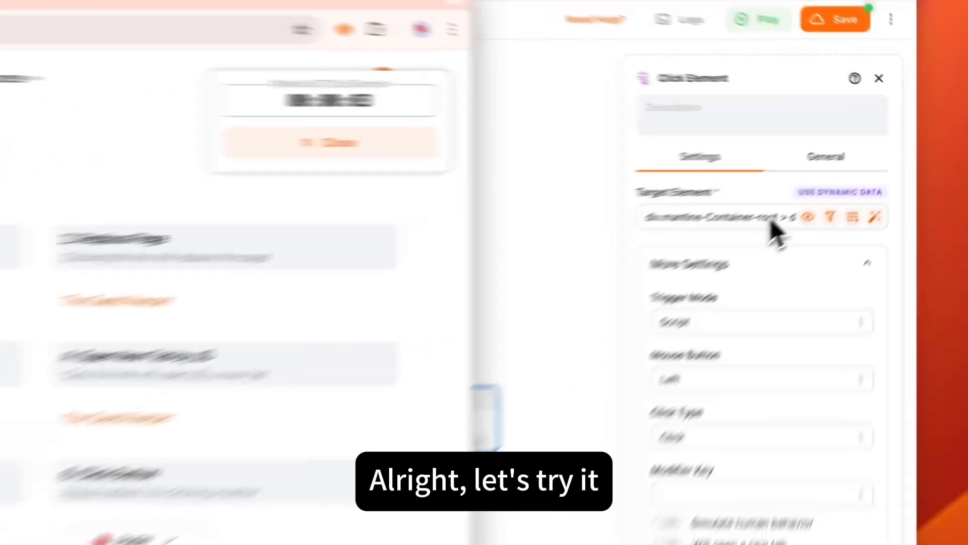
- Change the Click Element block's target to "The Seed Keeper" link under Reload Page on the training page
{"action": "left_click", "coordinate": [836, 172]}
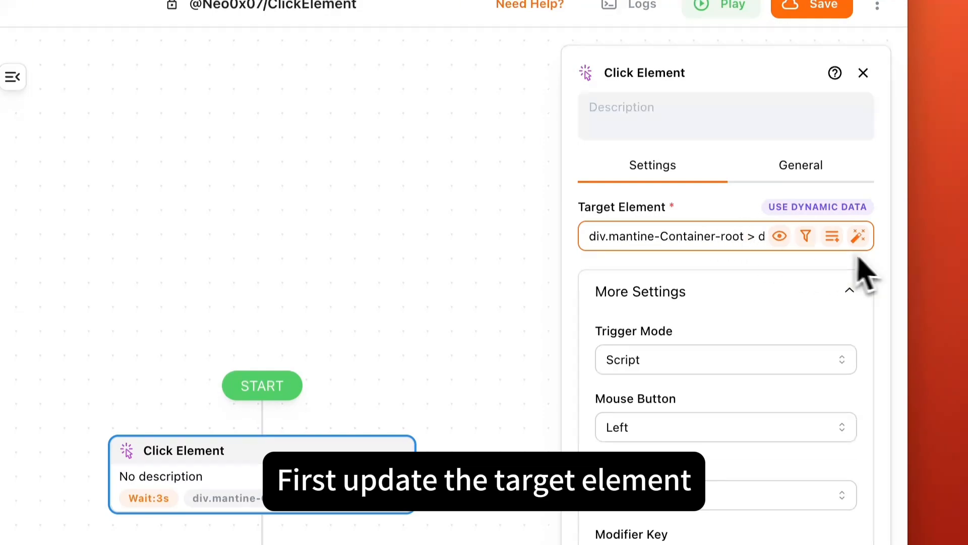
{"action": "left_click", "coordinate": [859, 236]}
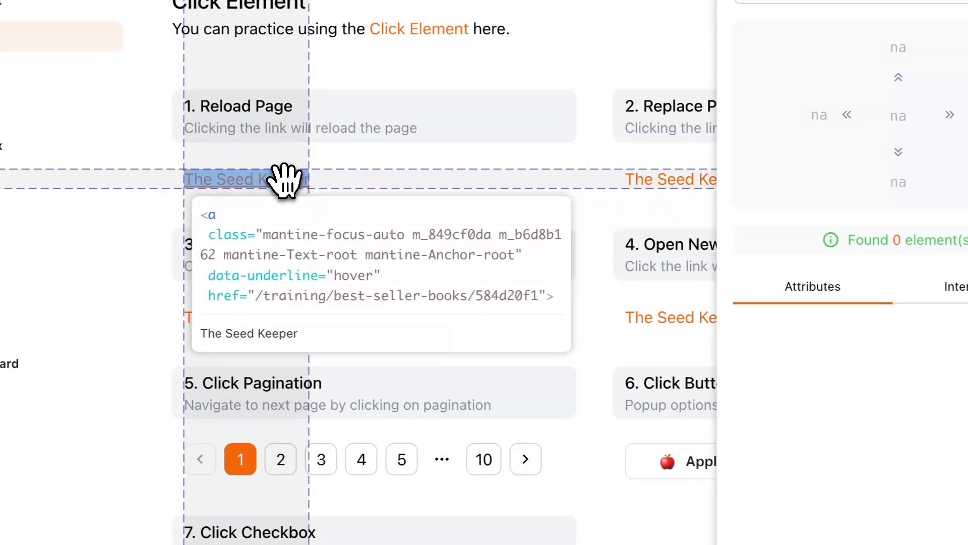
{"action": "left_click", "coordinate": [284, 167]}
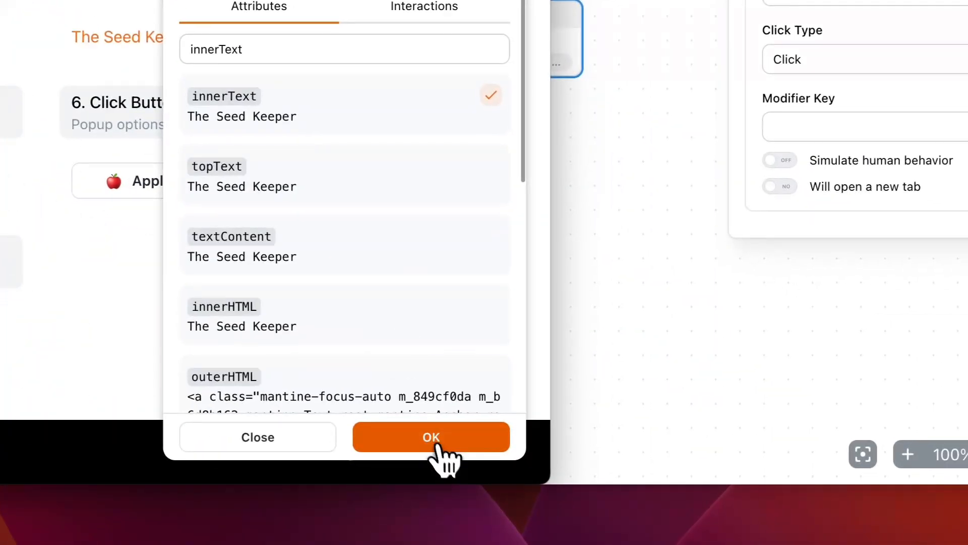
{"action": "left_click", "coordinate": [437, 443]}
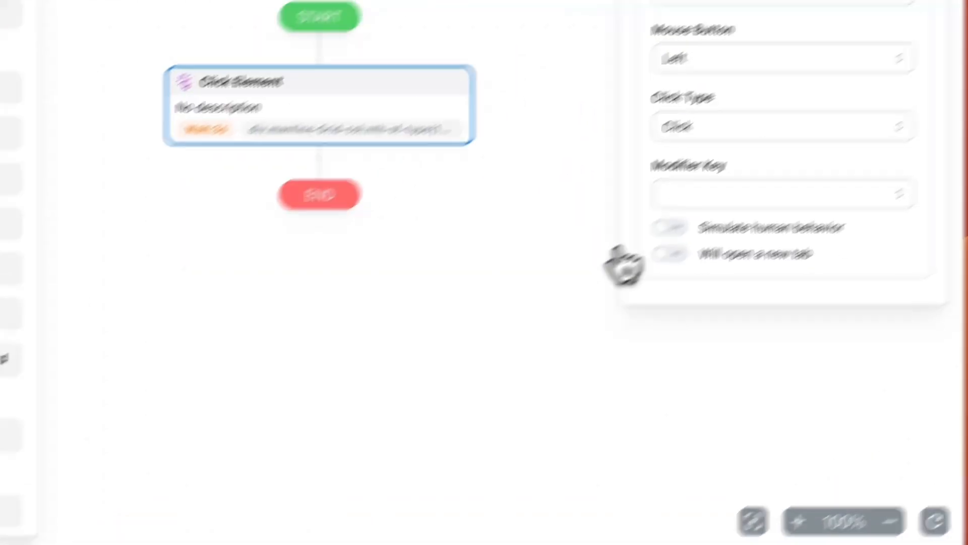
- Set the block's modifier key to Command and run the recipe
{"action": "left_click", "coordinate": [755, 199]}
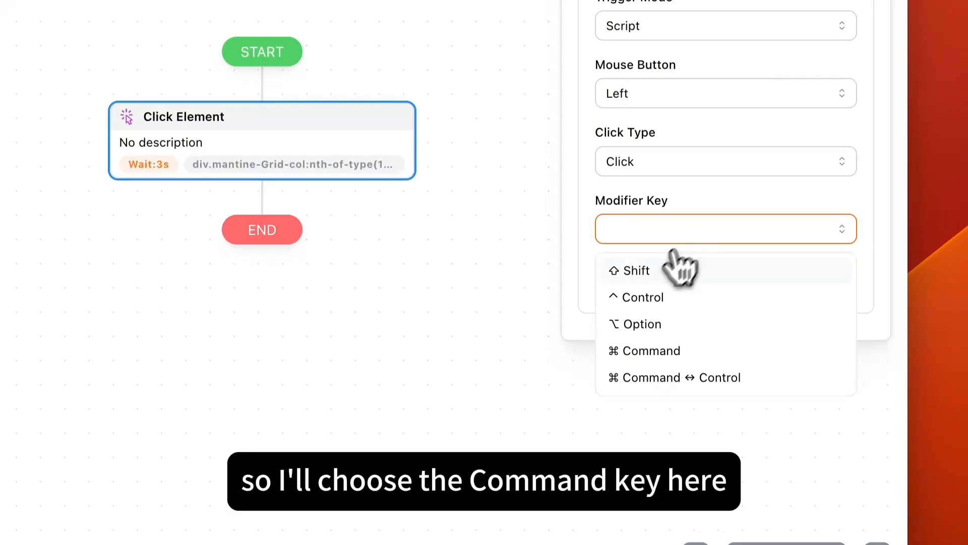
{"action": "left_click", "coordinate": [662, 349]}
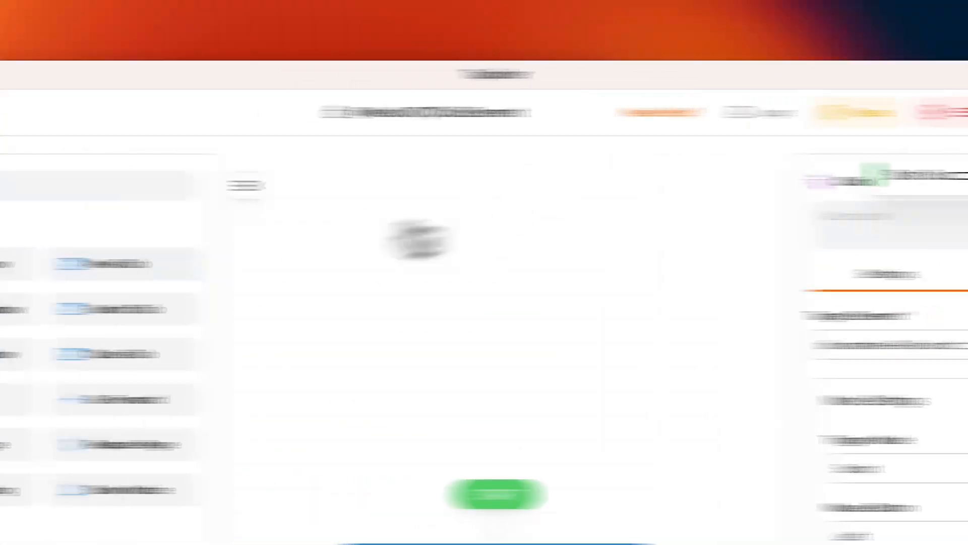
{"action": "left_click", "coordinate": [245, 237]}
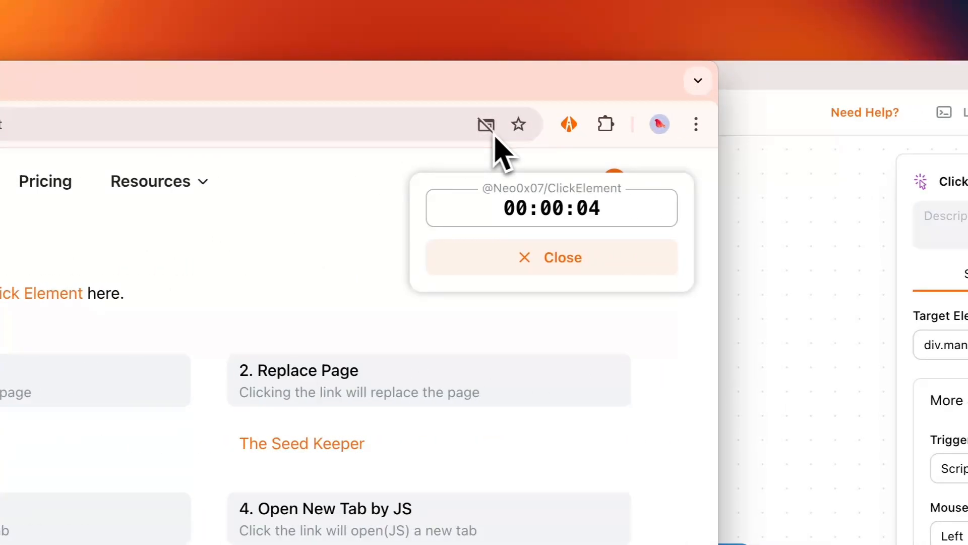
{"action": "left_click", "coordinate": [487, 132]}
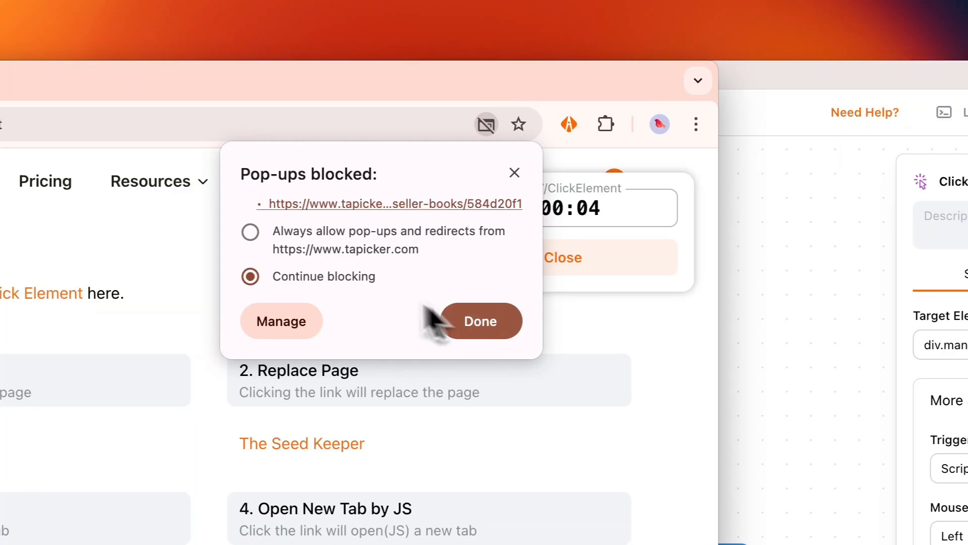
{"action": "left_click", "coordinate": [250, 232]}
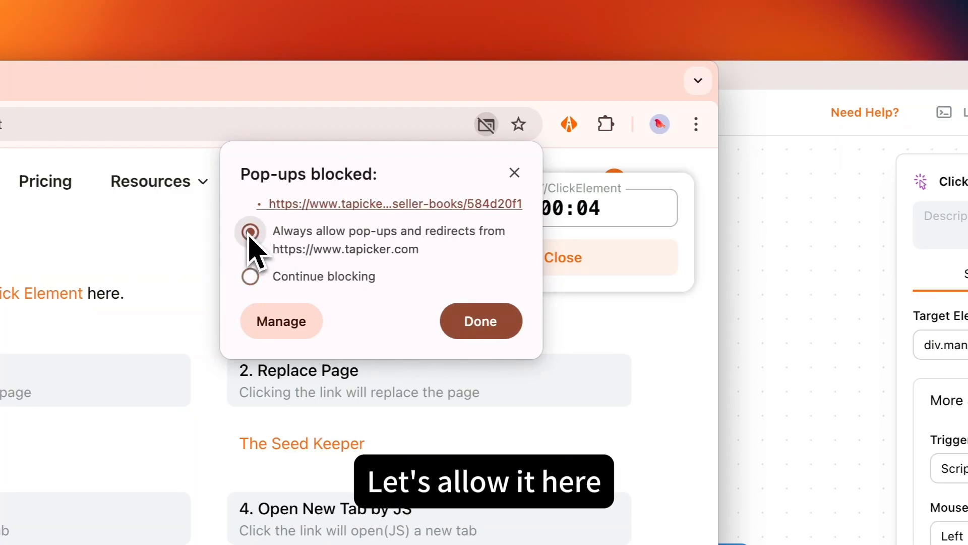
{"action": "left_click", "coordinate": [483, 326]}
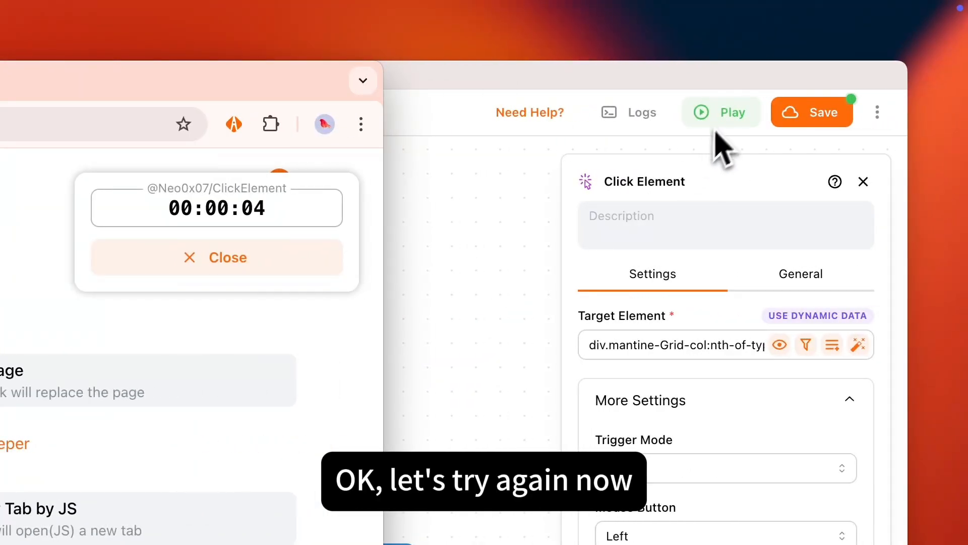
{"action": "left_click", "coordinate": [722, 117]}
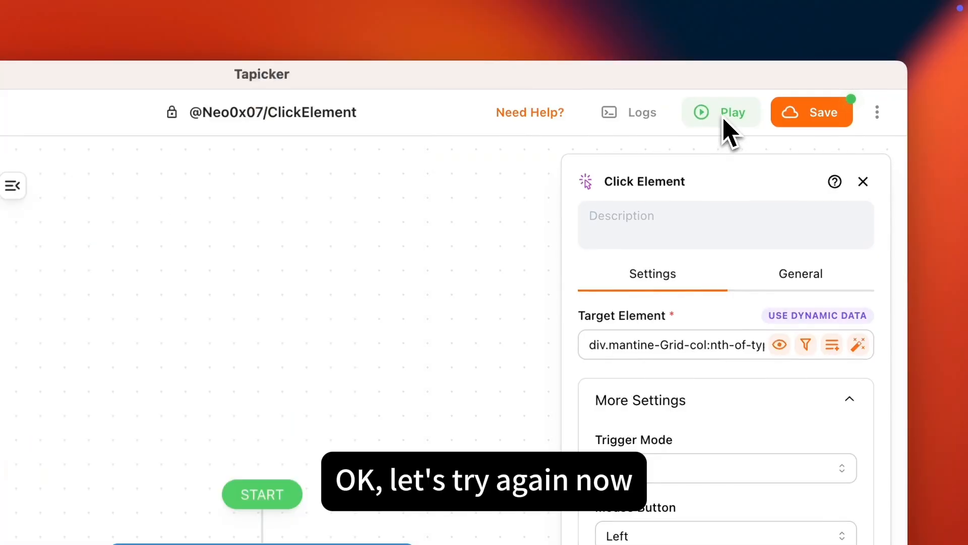
{"action": "left_click", "coordinate": [722, 115]}
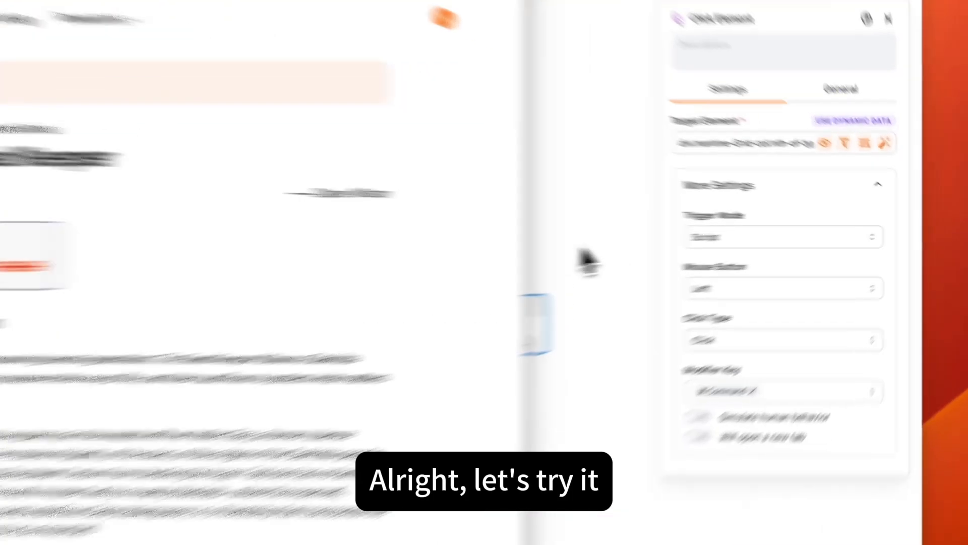
- Set the Click Element block's trigger mode to Debugger
{"action": "left_click", "coordinate": [728, 249]}
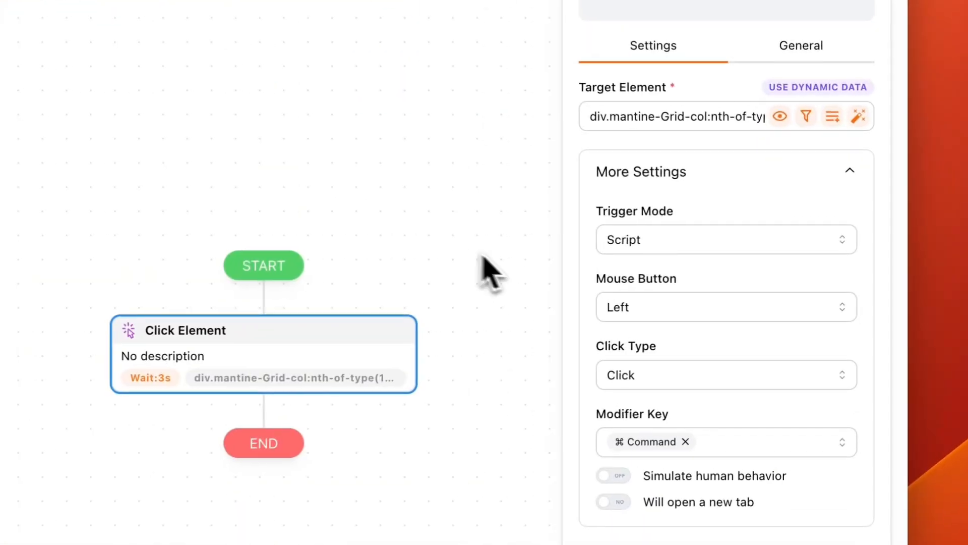
{"action": "left_click", "coordinate": [681, 241]}
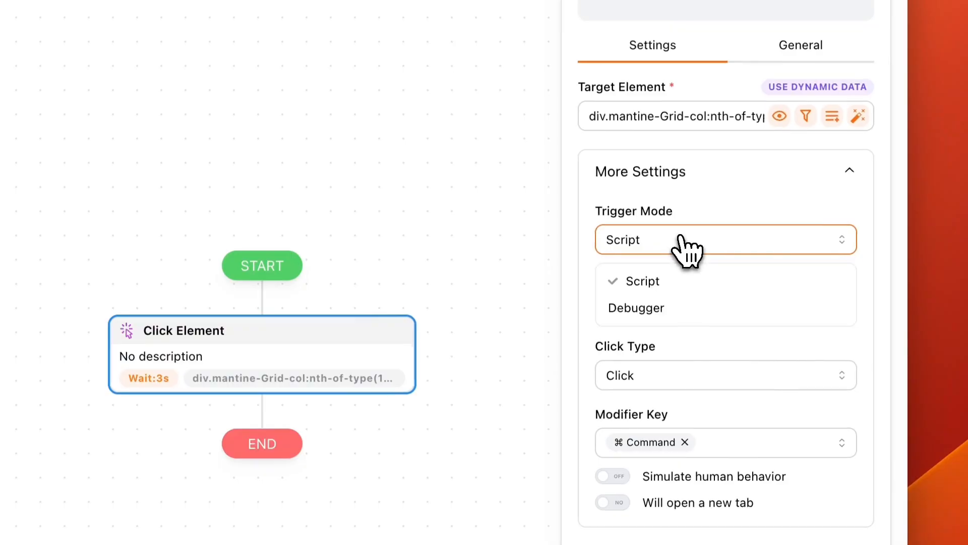
{"action": "left_click", "coordinate": [670, 310]}
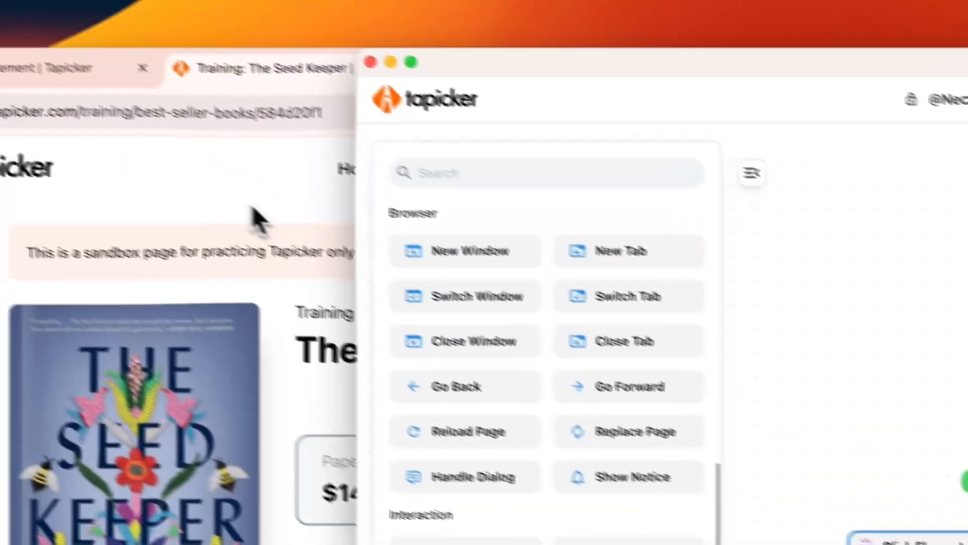
- Close the browser's "Training: The Seed Keeper" tab and run the recipe in Debugger mode
{"action": "left_click", "coordinate": [251, 216]}
{"action": "left_click", "coordinate": [411, 80]}
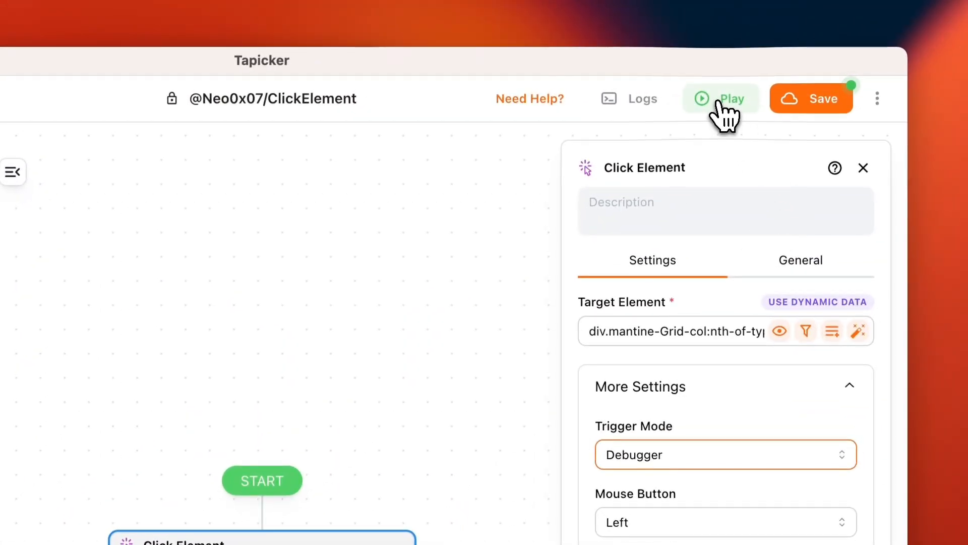
{"action": "left_click", "coordinate": [725, 101]}
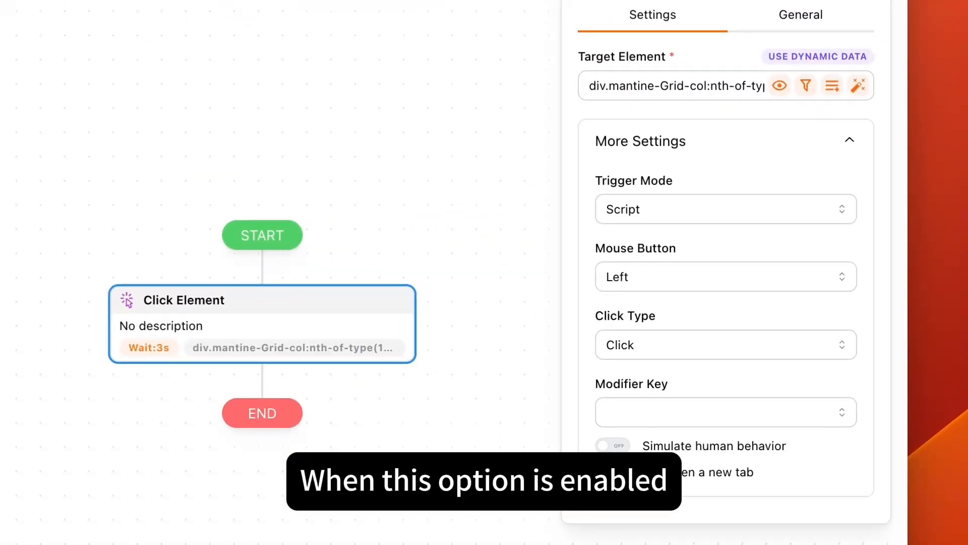
- Enable Simulate human behavior for the Click Element block and set its target element to the page's "Try It Free Now" button
{"action": "left_click", "coordinate": [612, 445]}
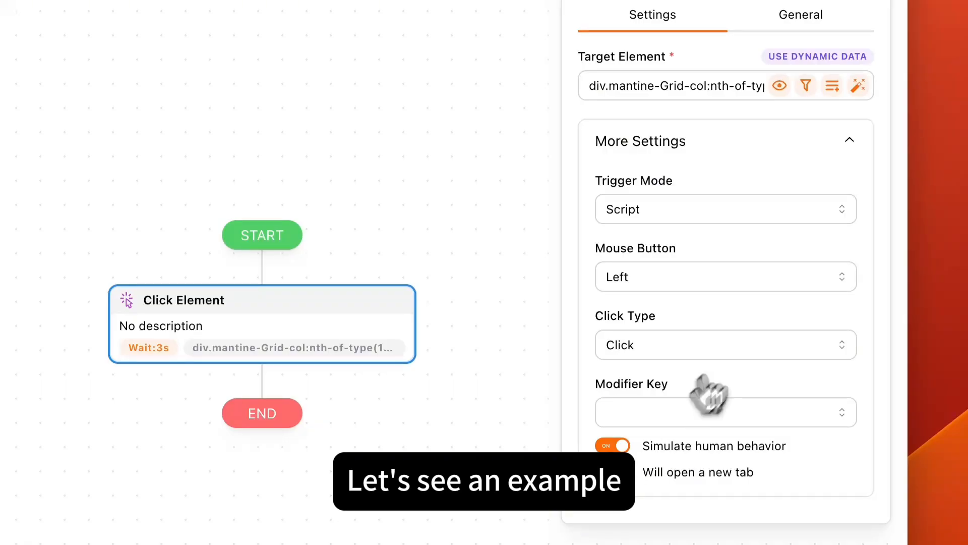
{"action": "left_click", "coordinate": [859, 88]}
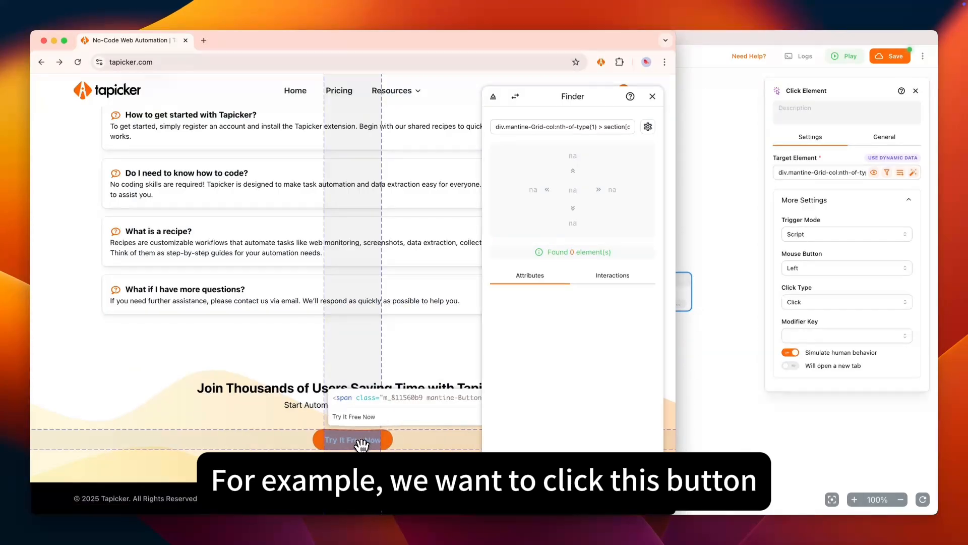
{"action": "left_click", "coordinate": [362, 445]}
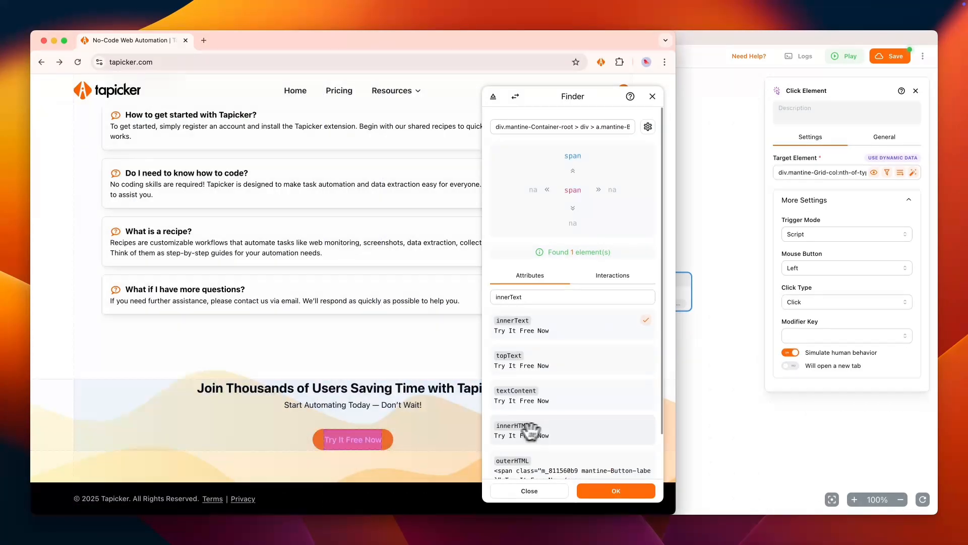
{"action": "left_click", "coordinate": [615, 492]}
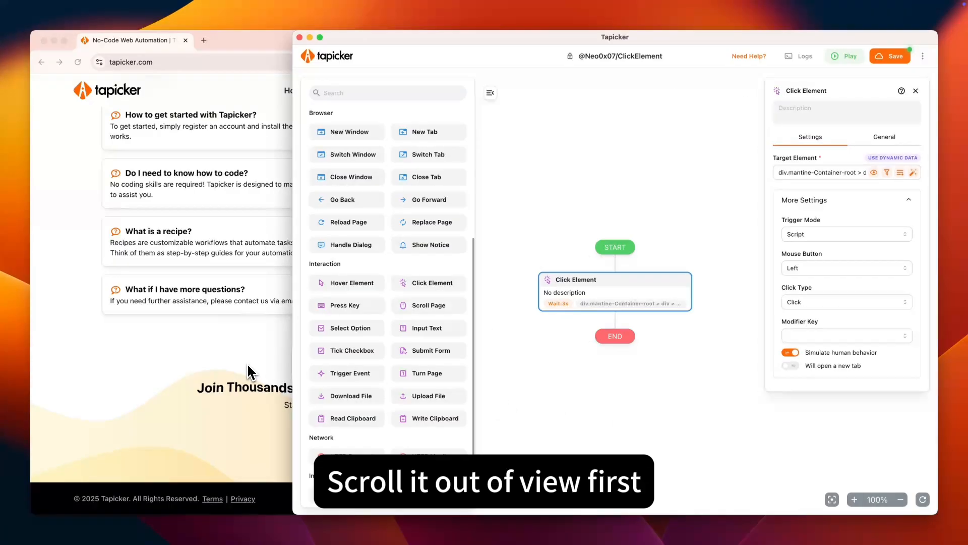
- Move the "Try It Free Now" button out of view on the web page and run the recipe
{"action": "left_click", "coordinate": [260, 375]}
{"action": "scroll", "coordinate": [343, 376], "scroll_direction": "up", "scroll_amount": 10}
{"action": "scroll", "coordinate": [348, 376], "scroll_direction": "up", "scroll_amount": 3}
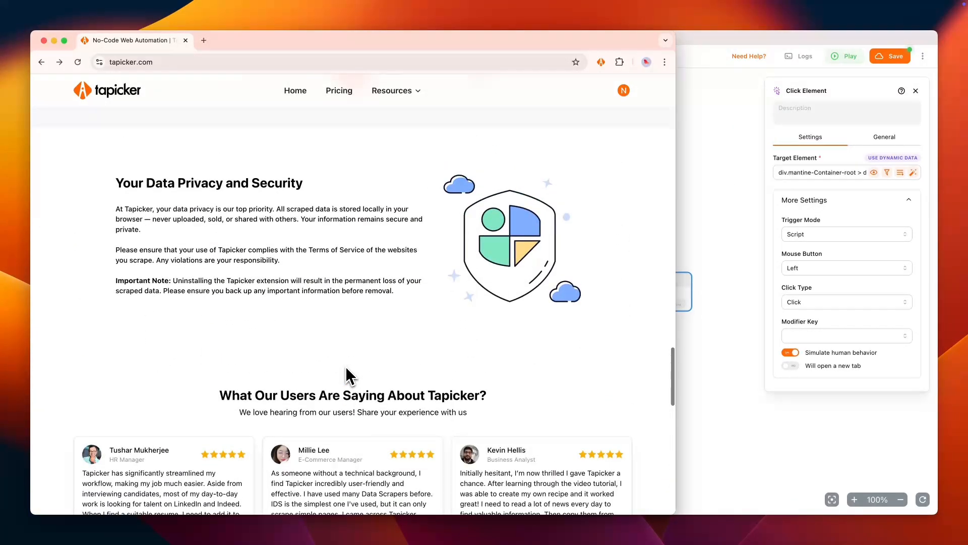
{"action": "left_click", "coordinate": [724, 274]}
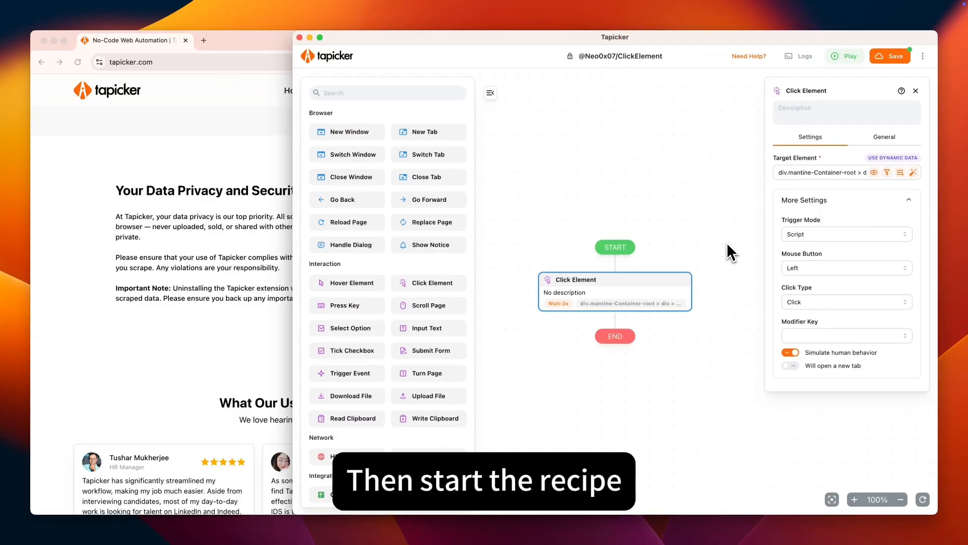
{"action": "left_click", "coordinate": [844, 57]}
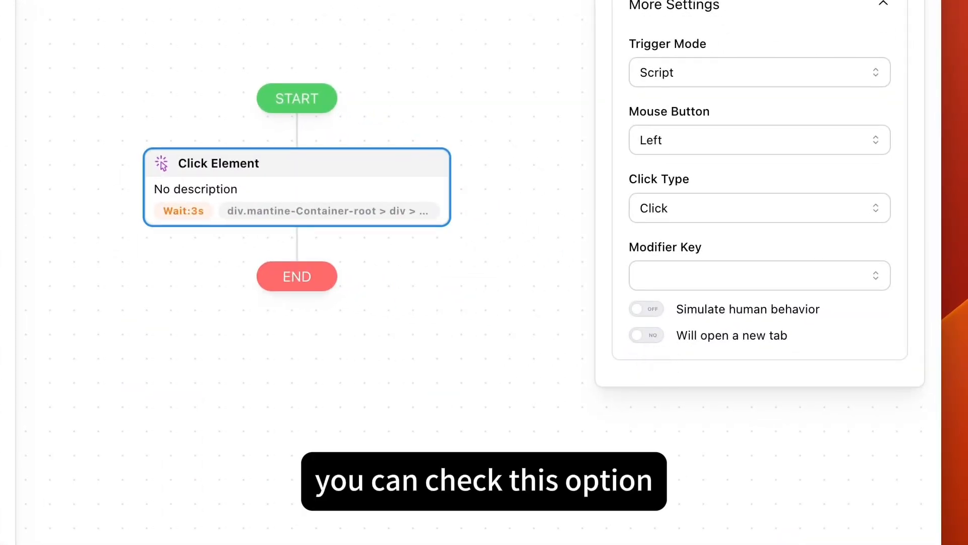
- Turn on "Will open a new tab" for the Click Element block and add a Sleep block inside it
{"action": "left_click", "coordinate": [646, 335]}
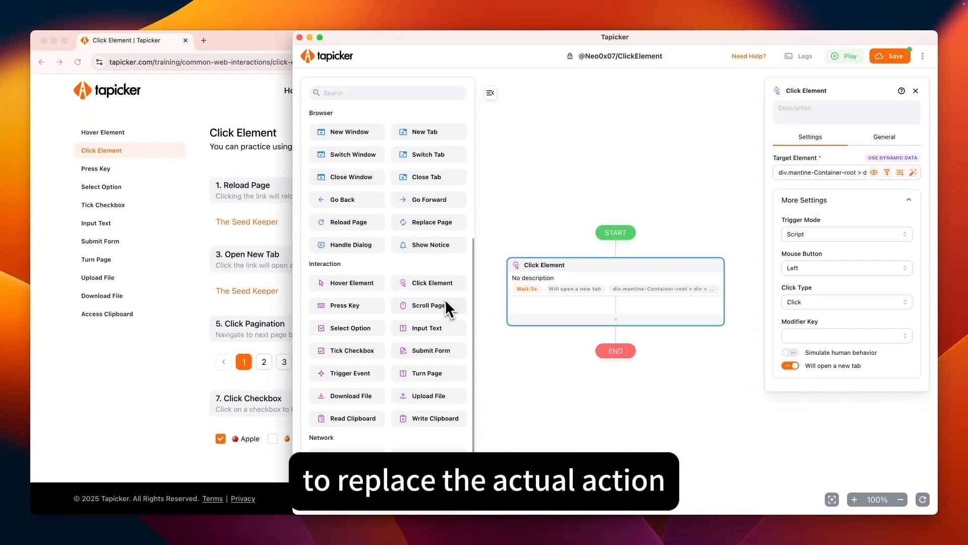
{"action": "scroll", "coordinate": [444, 297], "scroll_direction": "up", "scroll_amount": 5}
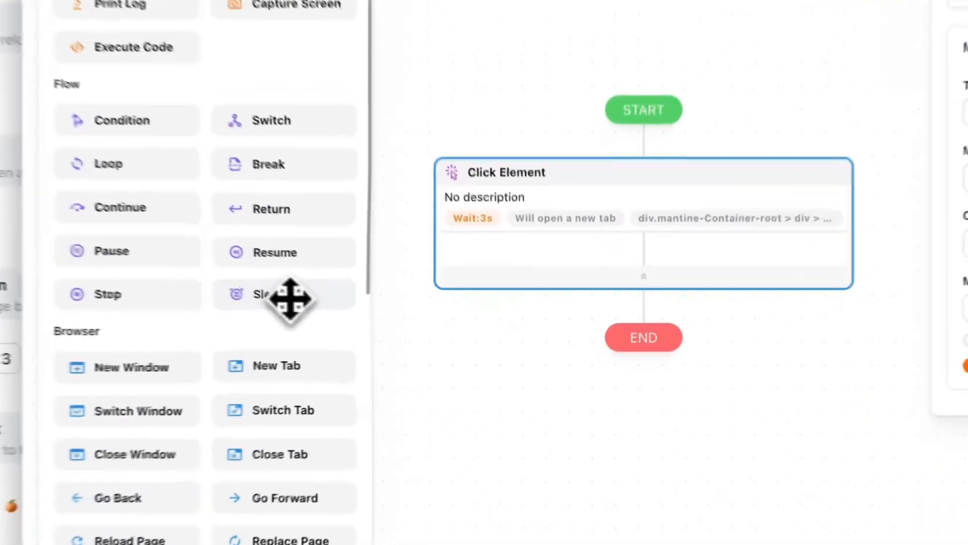
{"action": "left_click_drag", "start_coordinate": [432, 323], "coordinate": [628, 305]}
{"action": "left_click", "coordinate": [621, 243]}
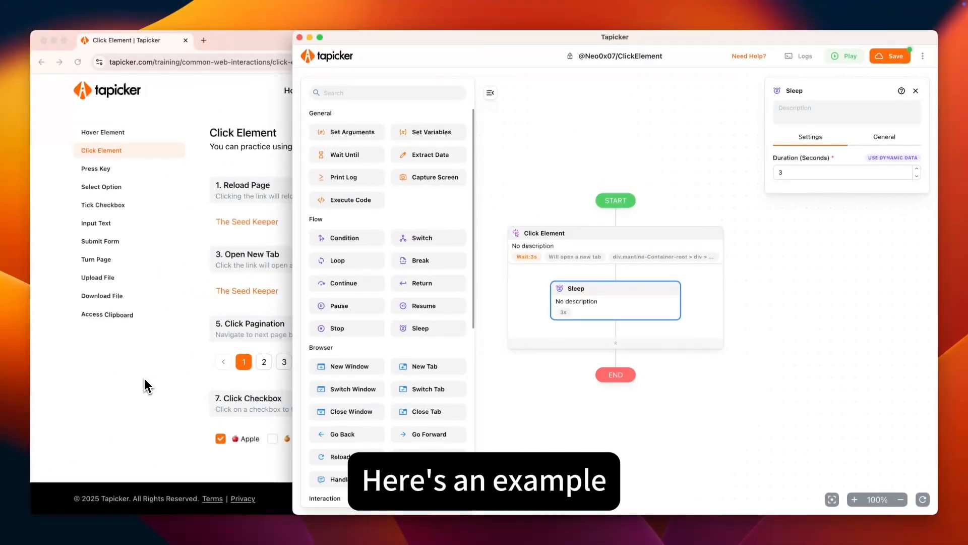
- Check the "The Seed Keeper" link under "3. Open New Tab" in the browser, close the tab it opens and return to the recipe
{"action": "left_click", "coordinate": [144, 380]}
{"action": "left_click", "coordinate": [252, 295]}
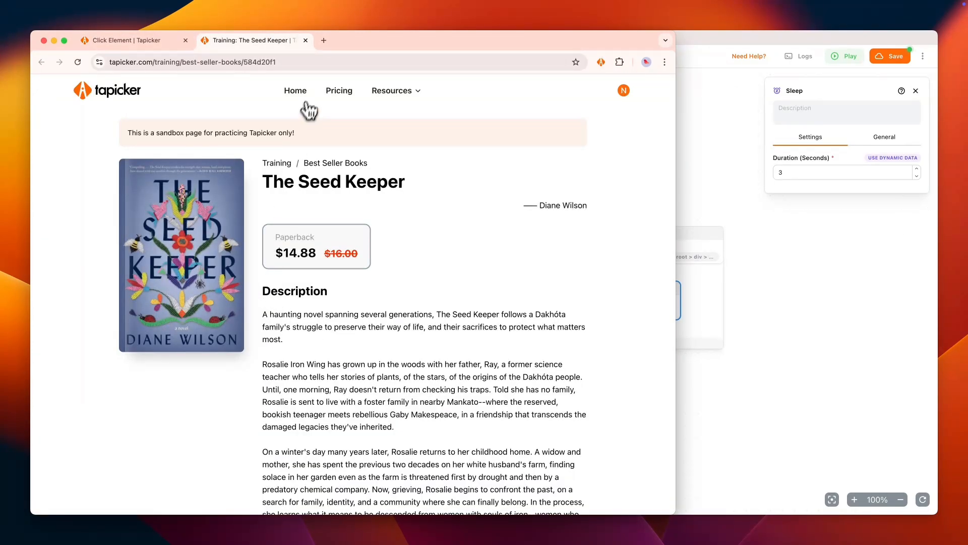
{"action": "left_click", "coordinate": [305, 40]}
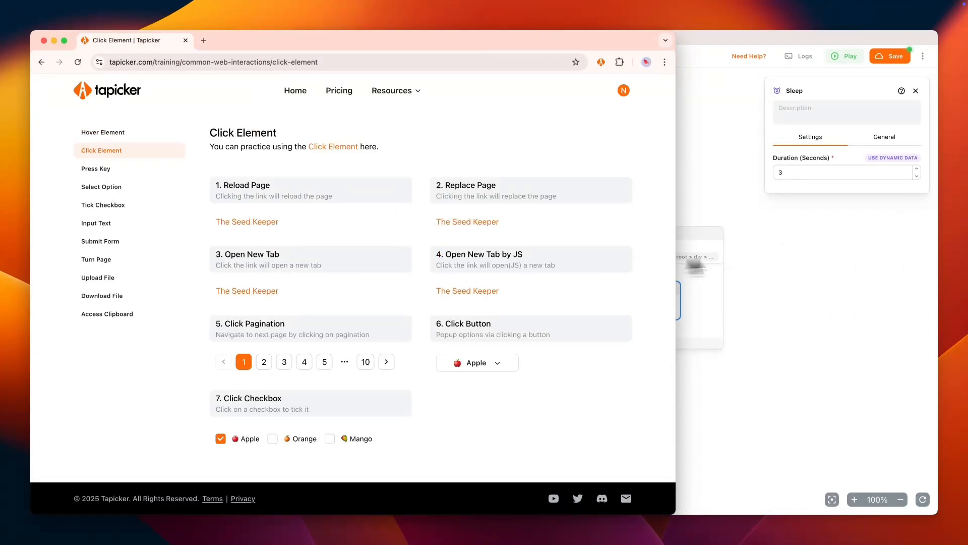
{"action": "left_click", "coordinate": [783, 259]}
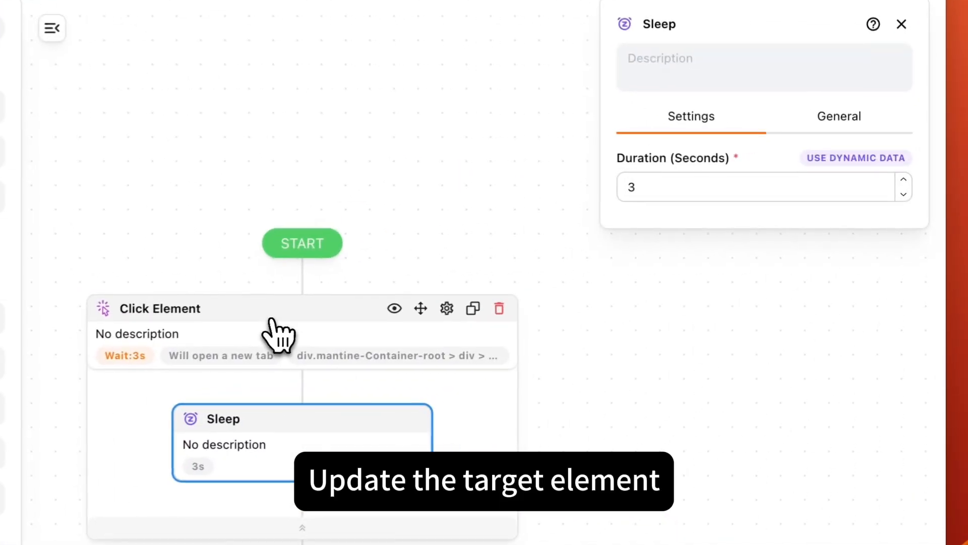
- Set the Click Element block's target to the "The Seed Keeper" link under "3. Open New Tab" and run the recipe
{"action": "left_click", "coordinate": [278, 336]}
{"action": "left_click", "coordinate": [887, 188]}
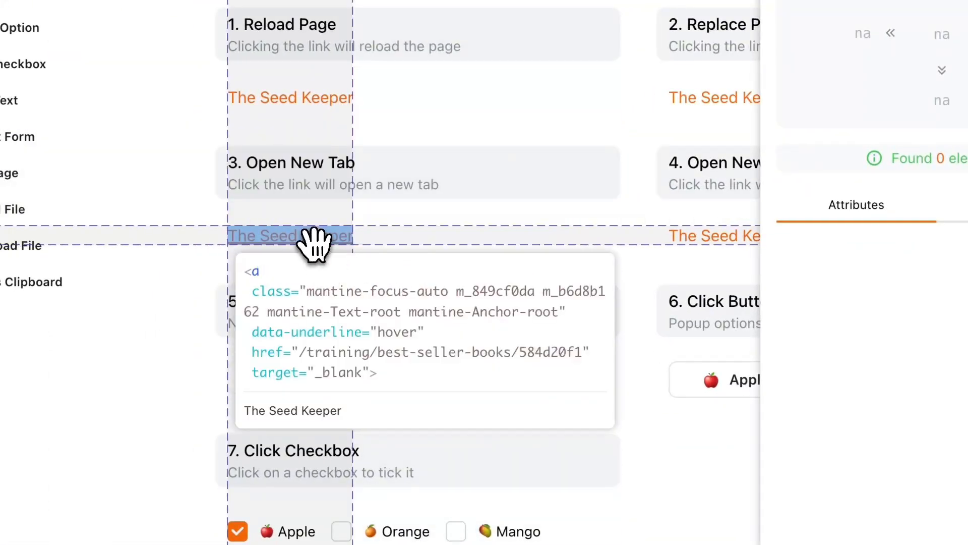
{"action": "left_click", "coordinate": [314, 237]}
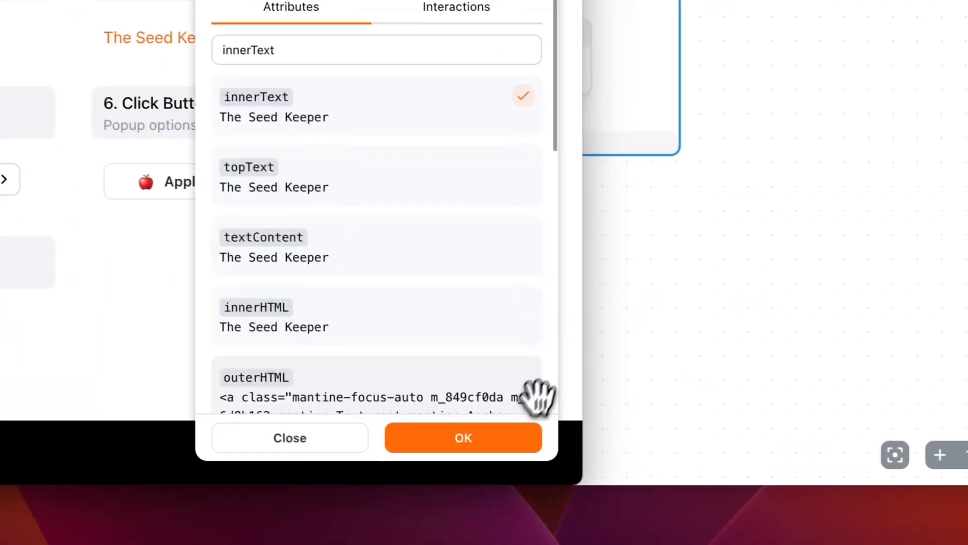
{"action": "left_click", "coordinate": [454, 437]}
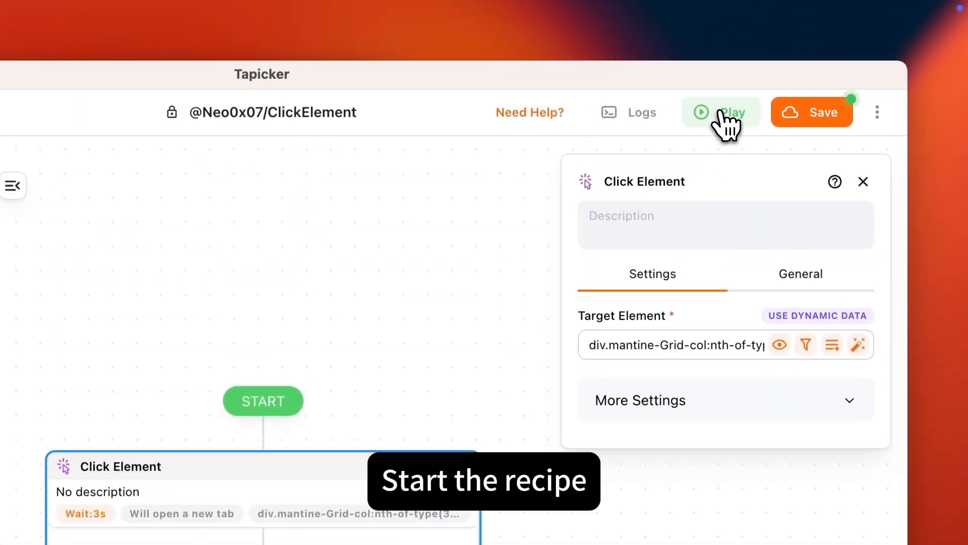
{"action": "left_click", "coordinate": [724, 123]}
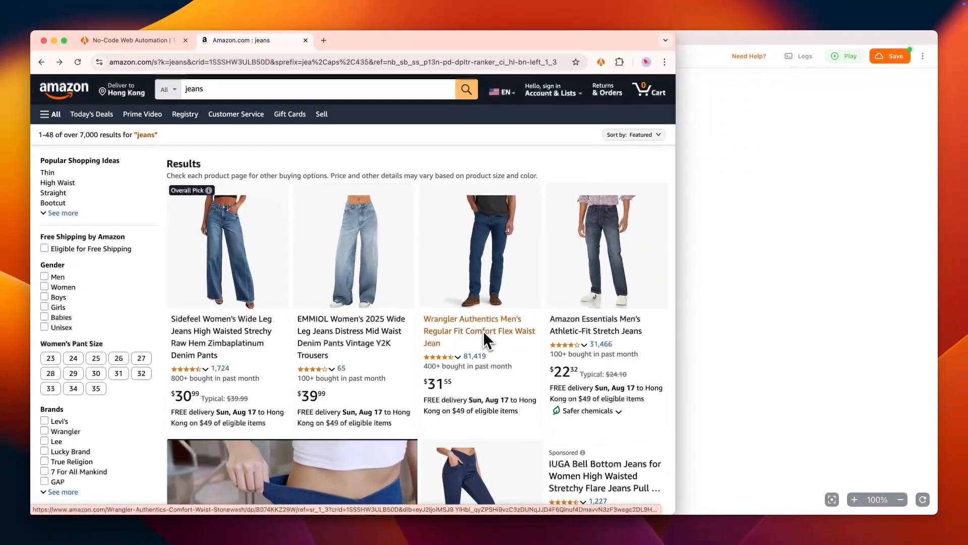
- View the detail pages of the first two jeans in the Amazon results and close both product tabs
{"action": "left_click", "coordinate": [258, 340]}
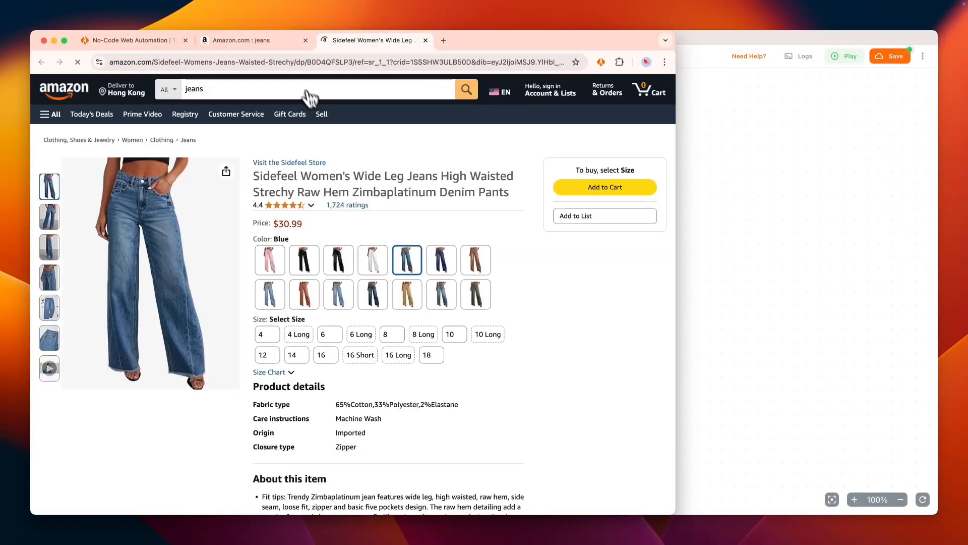
{"action": "left_click", "coordinate": [273, 42]}
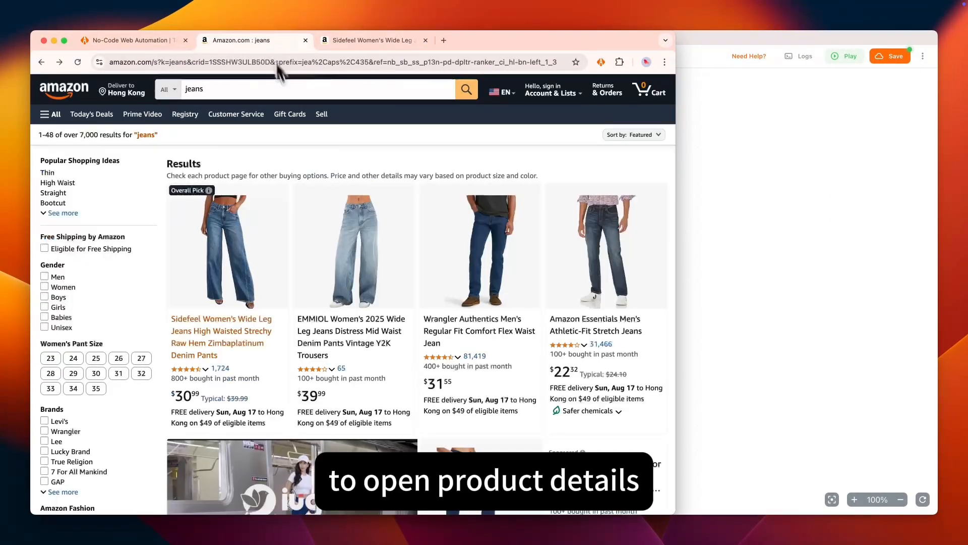
{"action": "left_click", "coordinate": [358, 337]}
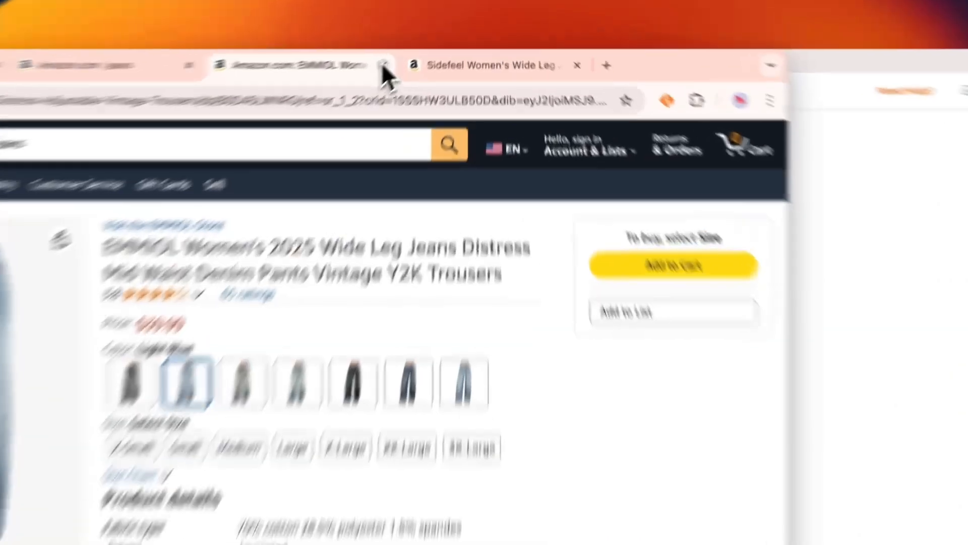
{"action": "left_click", "coordinate": [425, 41]}
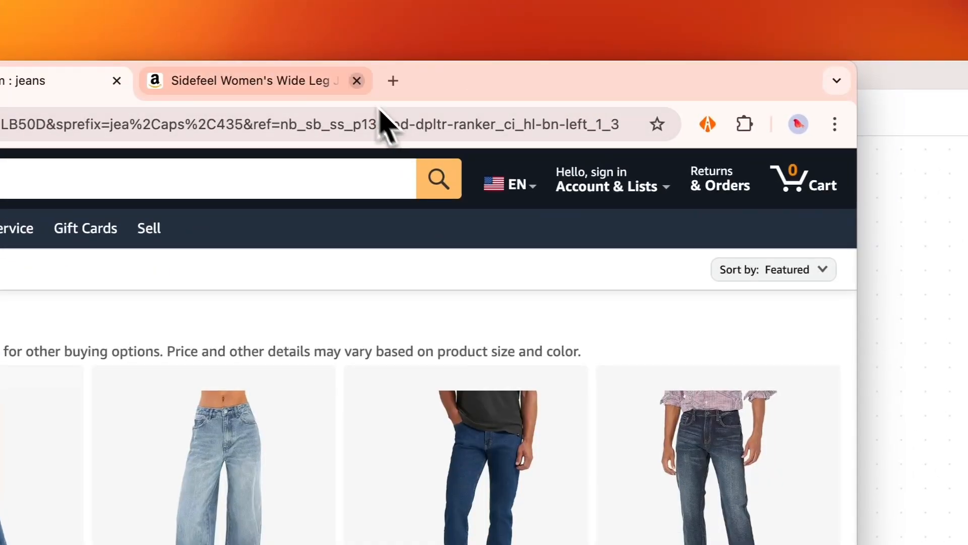
{"action": "left_click", "coordinate": [356, 81]}
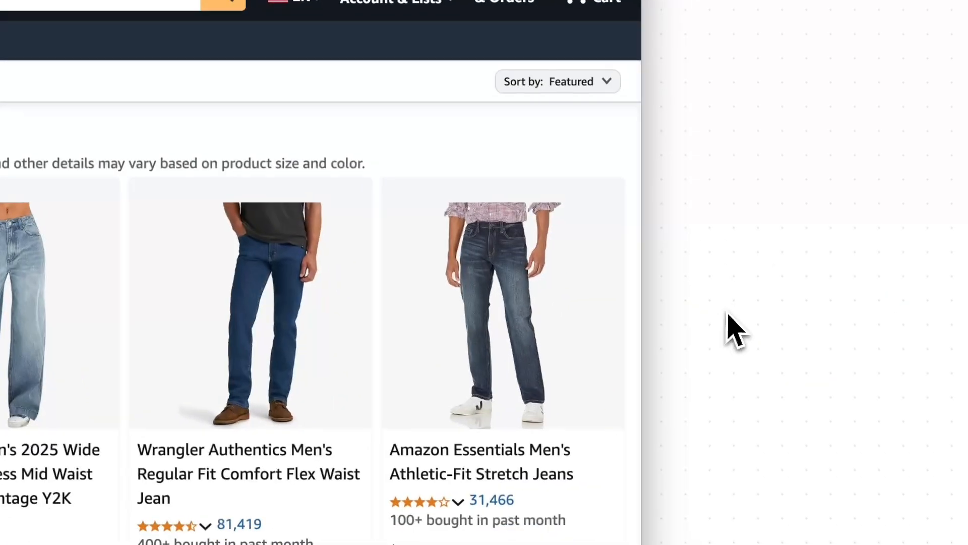
- Return to the Tapicker recipe and add a Set Variables block between START and END
{"action": "left_click", "coordinate": [943, 501]}
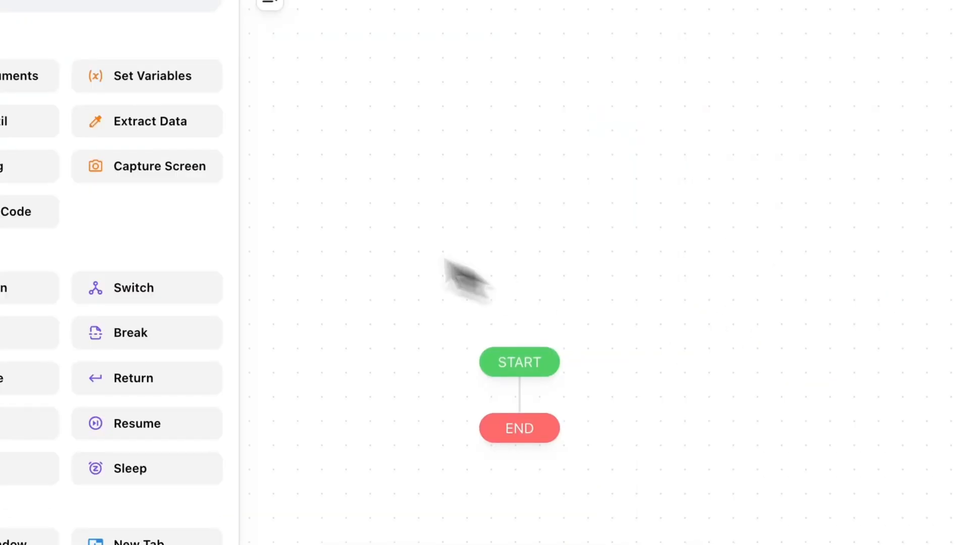
{"action": "left_click_drag", "start_coordinate": [141, 75], "coordinate": [593, 328]}
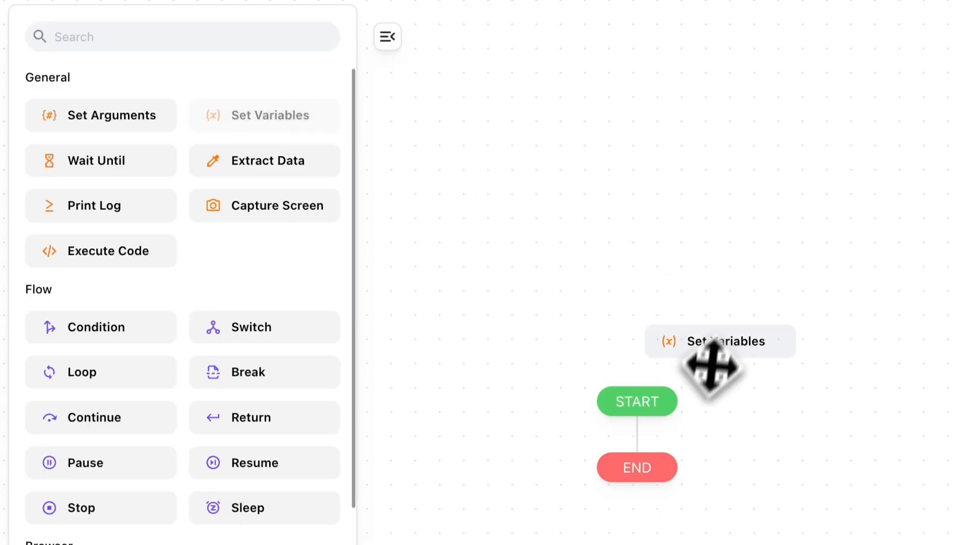
{"action": "left_click_drag", "start_coordinate": [711, 365], "coordinate": [637, 433]}
{"action": "left_click", "coordinate": [593, 384]}
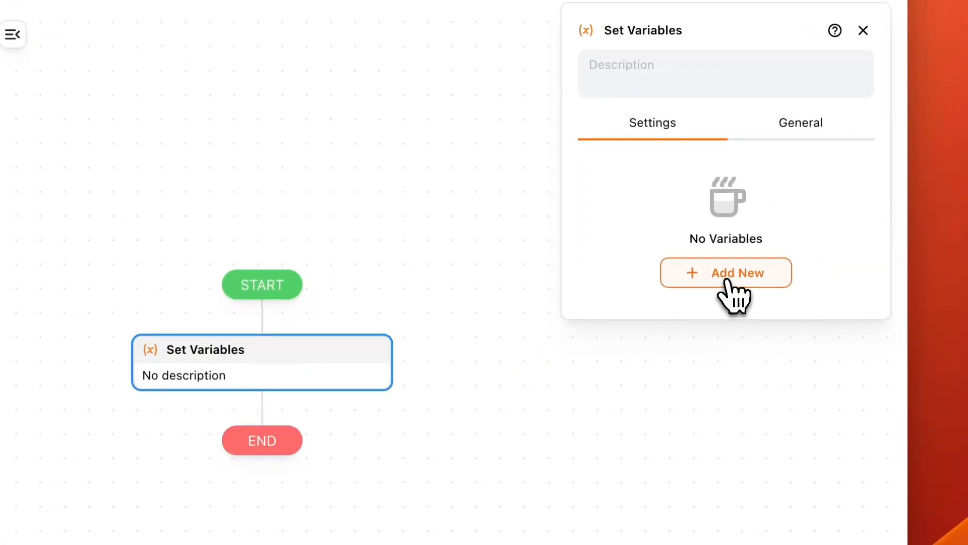
- Add a variable named Titles with the type Array to the Set Variables block
{"action": "left_click", "coordinate": [723, 277]}
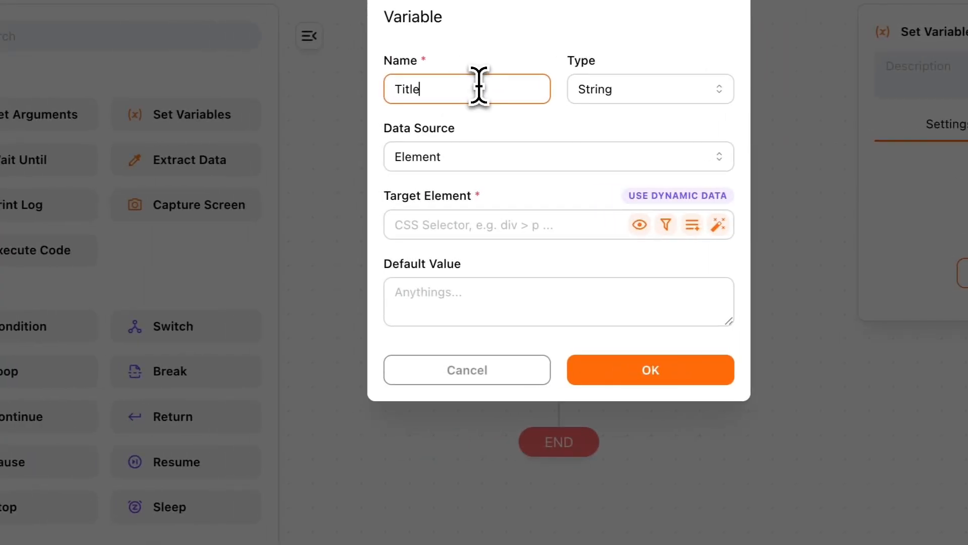
{"action": "left_click", "coordinate": [616, 91]}
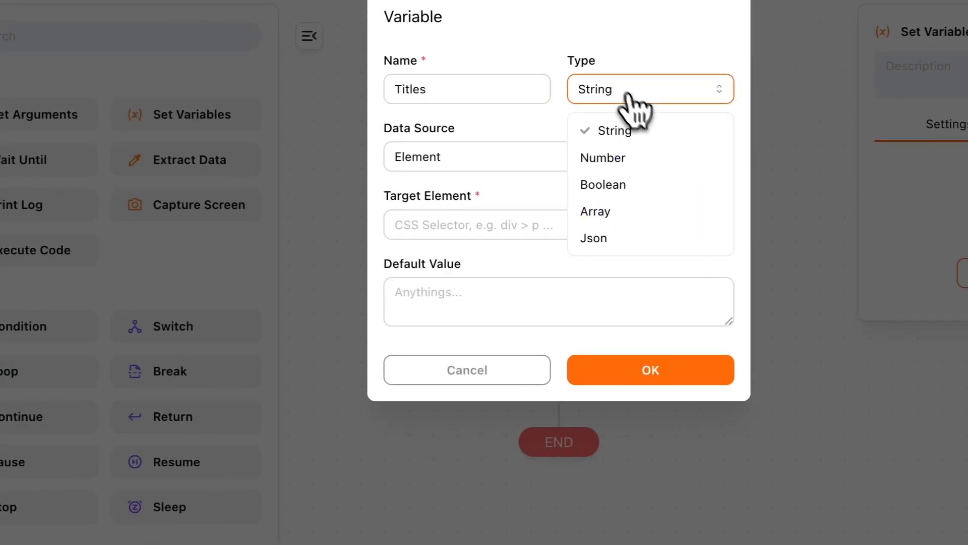
{"action": "left_click", "coordinate": [612, 214]}
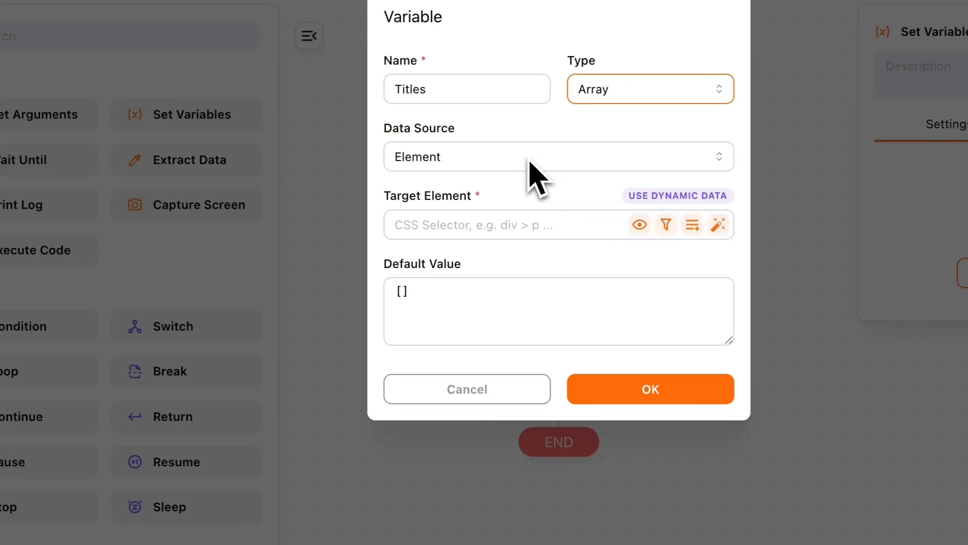
- Set the Titles variable's target element to all product titles, picking the first two titles with the Finder in List mode
{"action": "left_click", "coordinate": [718, 224]}
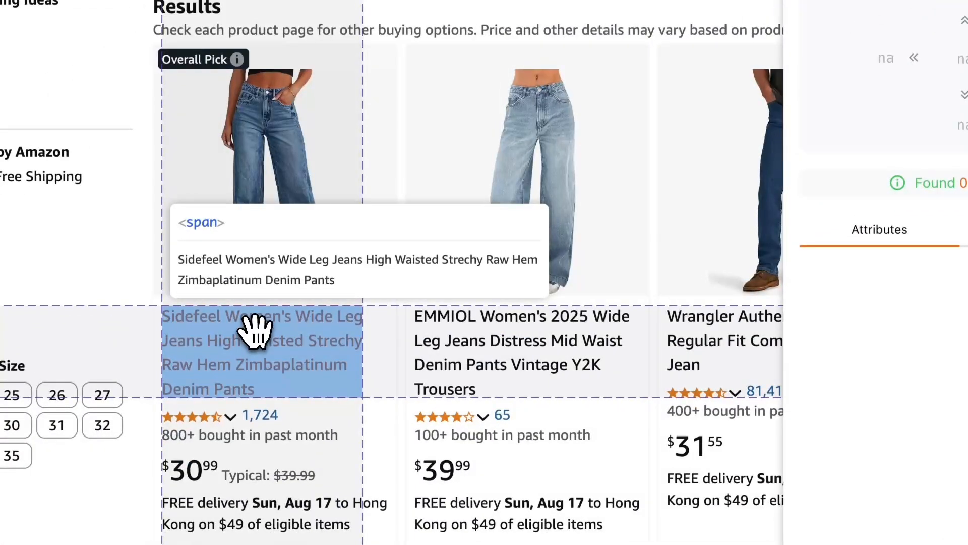
{"action": "left_click", "coordinate": [255, 331]}
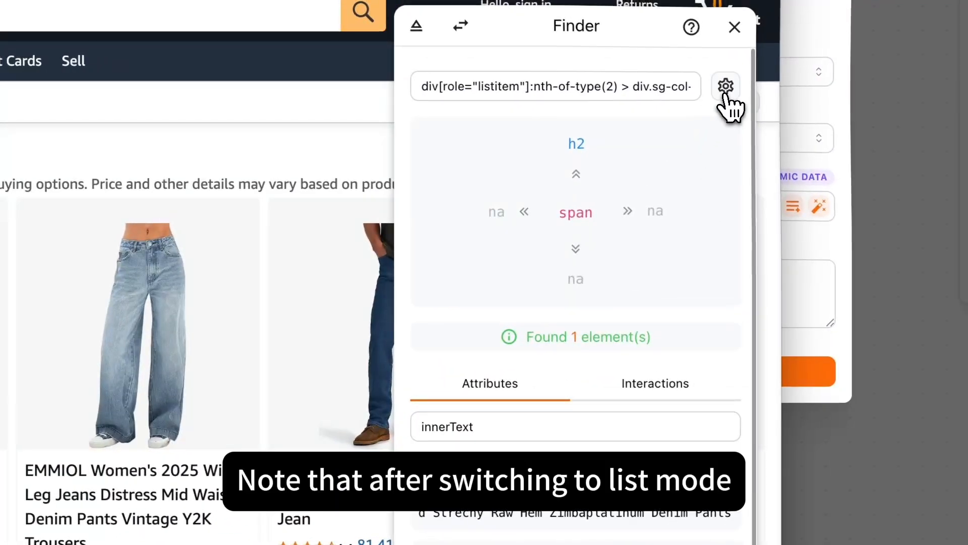
{"action": "left_click", "coordinate": [726, 85]}
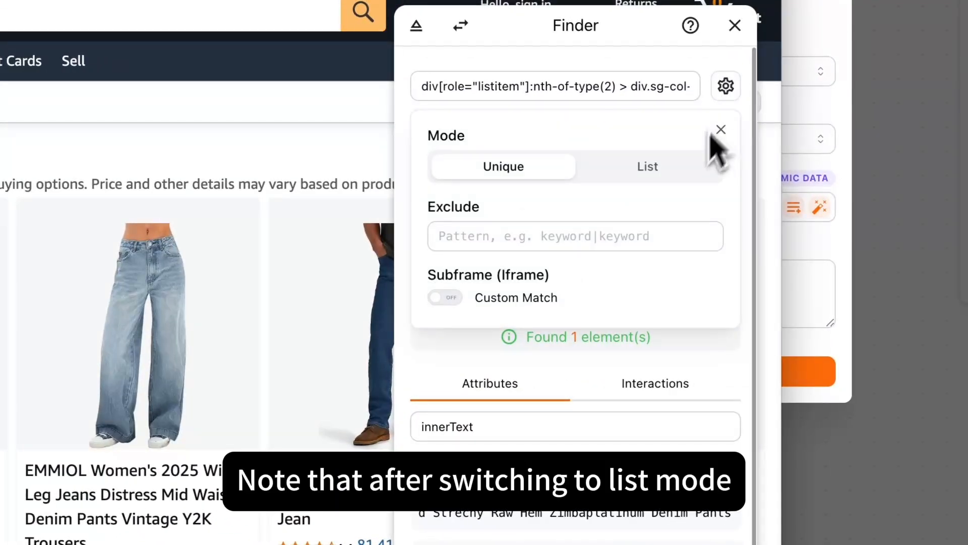
{"action": "left_click", "coordinate": [648, 169]}
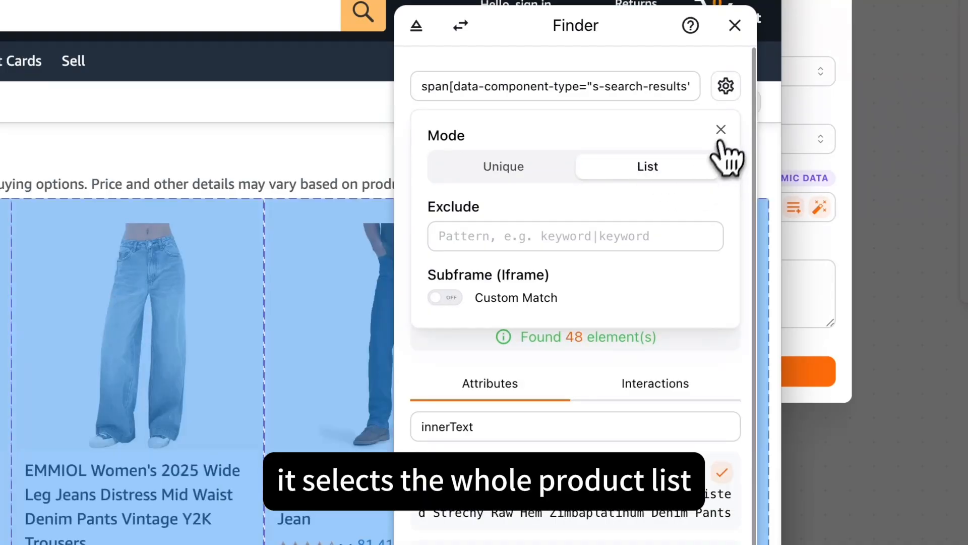
{"action": "left_click", "coordinate": [722, 130]}
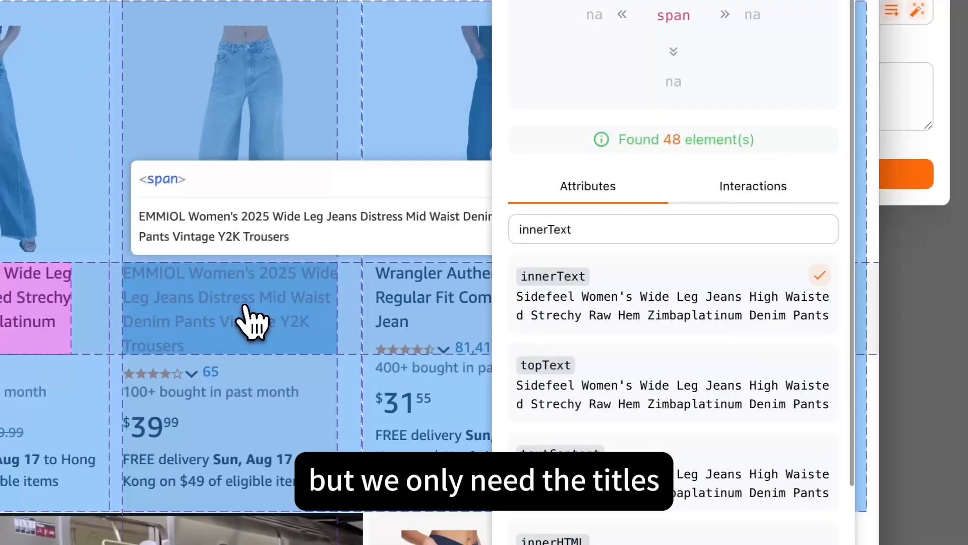
{"action": "left_click", "coordinate": [246, 308]}
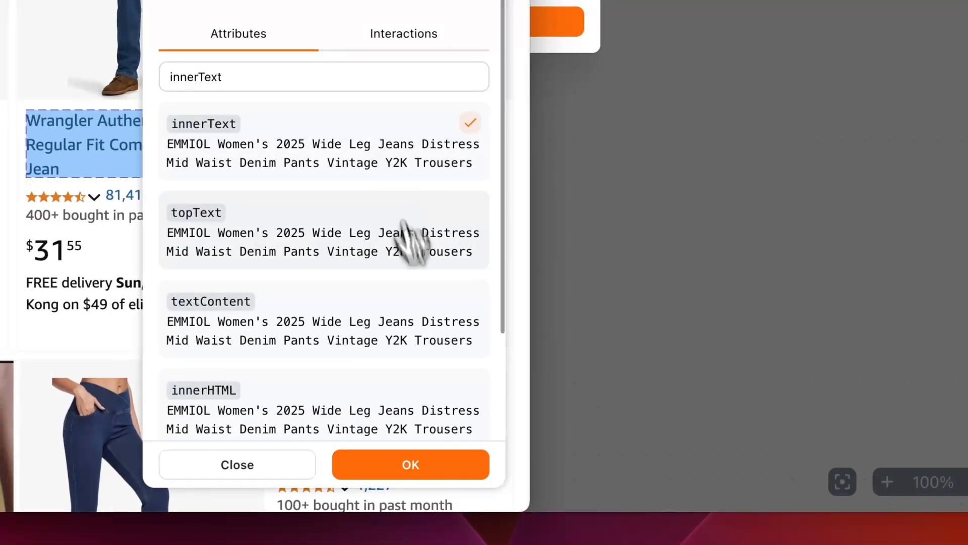
{"action": "left_click", "coordinate": [407, 466]}
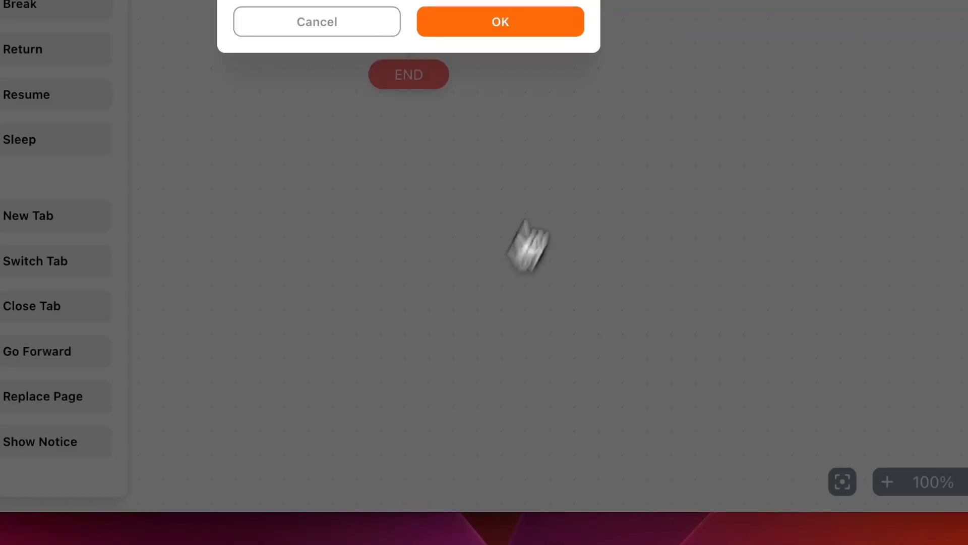
- Preview the list of product titles matched for the Titles variable, read through it, and save the variable
{"action": "left_click", "coordinate": [534, 98]}
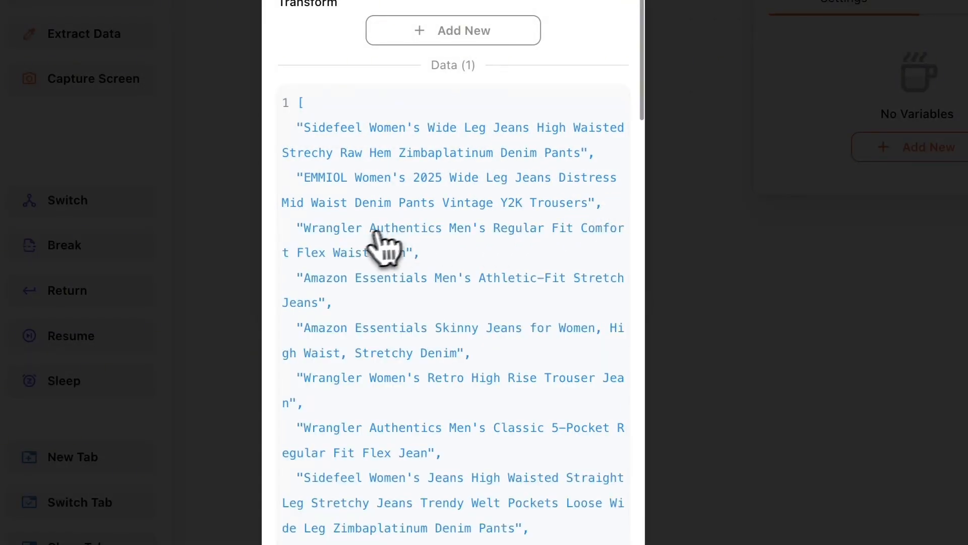
{"action": "scroll", "coordinate": [451, 322], "scroll_direction": "down", "scroll_amount": 5}
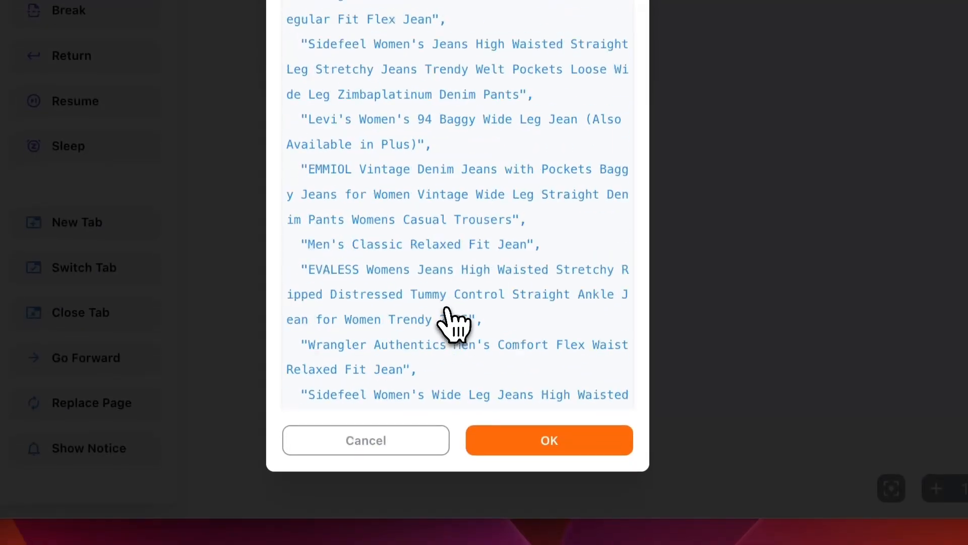
{"action": "scroll", "coordinate": [451, 323], "scroll_direction": "down", "scroll_amount": 5}
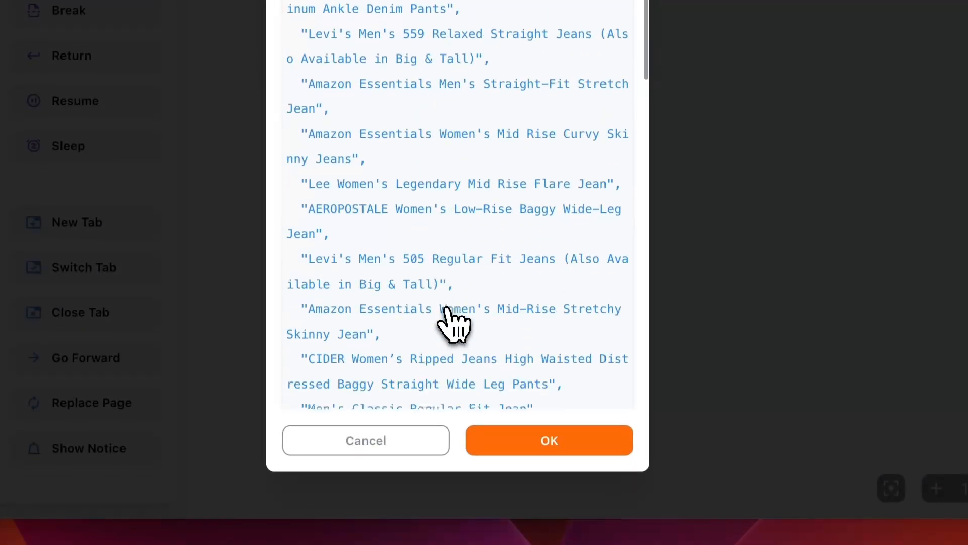
{"action": "left_click", "coordinate": [551, 447]}
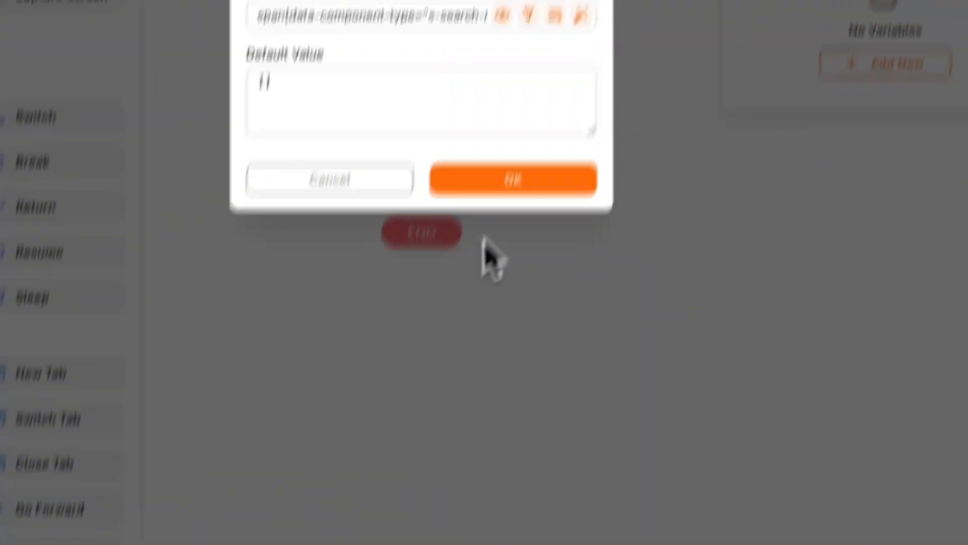
{"action": "left_click", "coordinate": [550, 28]}
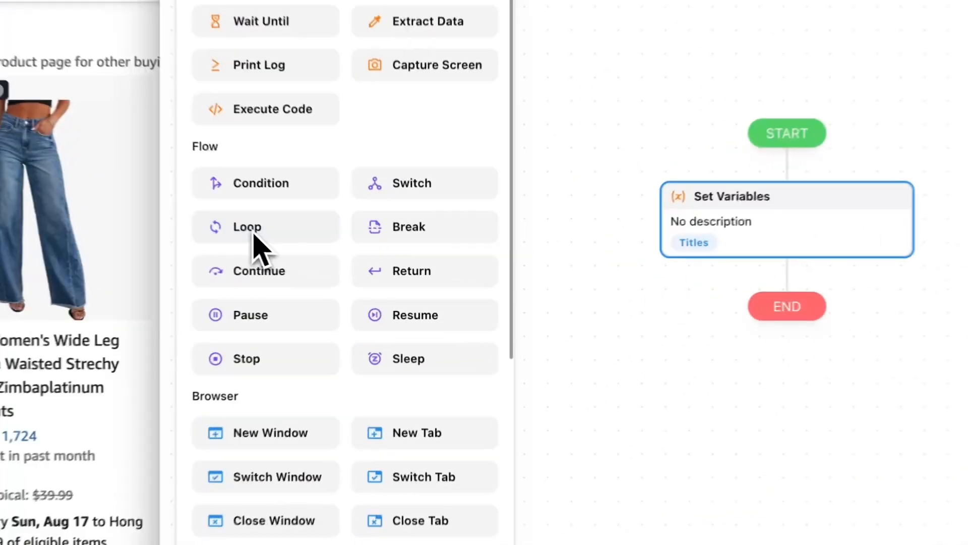
{"action": "left_click_drag", "start_coordinate": [343, 266], "coordinate": [602, 289]}
{"action": "left_click_drag", "start_coordinate": [275, 343], "coordinate": [278, 345]}
{"action": "left_click", "coordinate": [270, 313]}
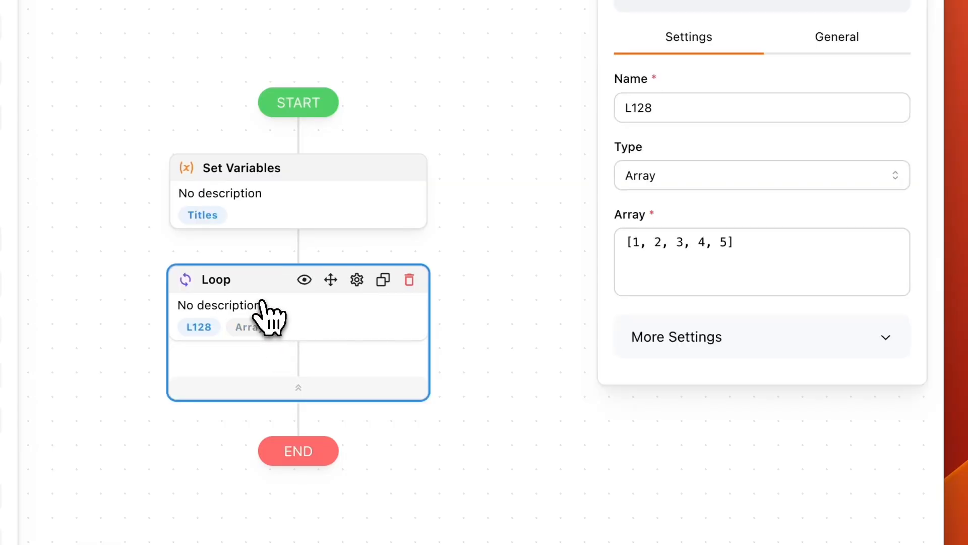
{"action": "left_click", "coordinate": [689, 180]}
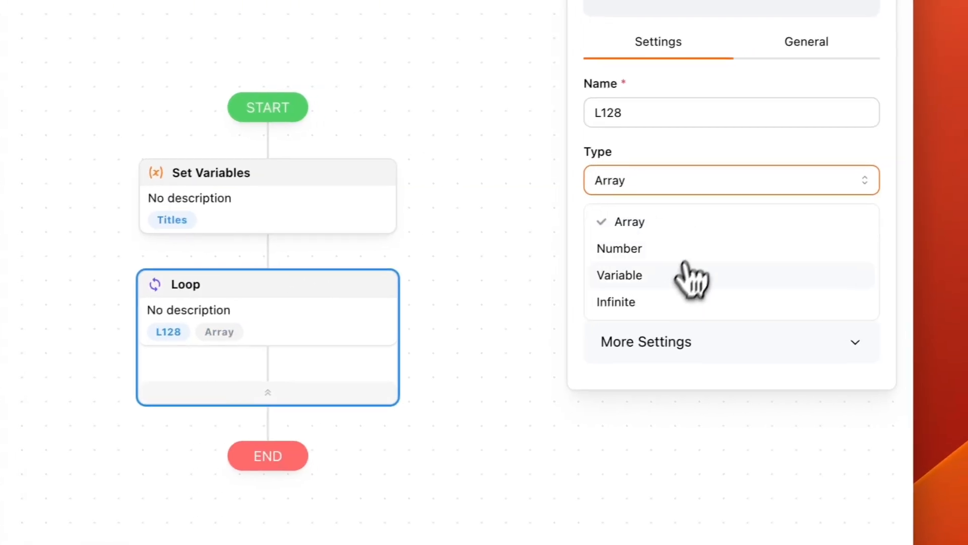
{"action": "left_click", "coordinate": [626, 276]}
{"action": "left_click", "coordinate": [641, 249]}
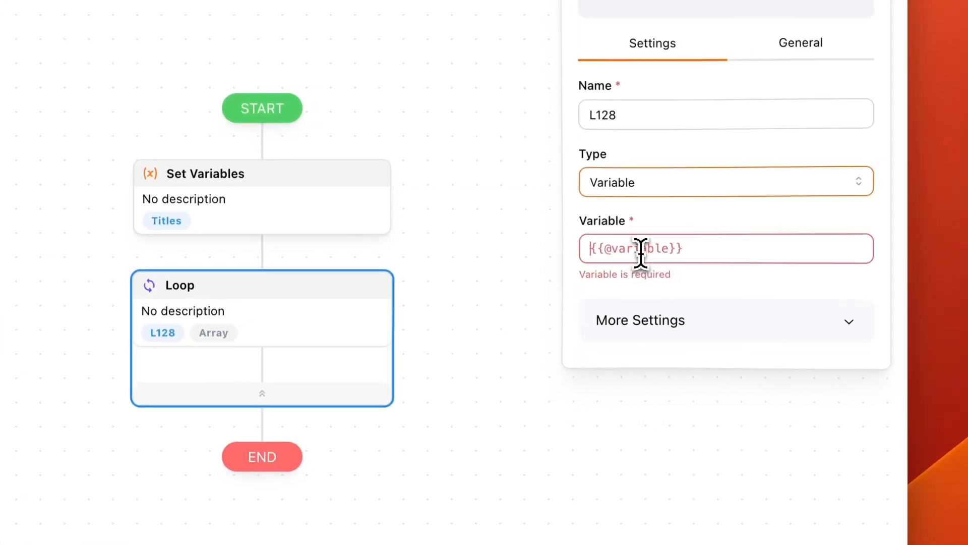
{"action": "type", "text": "{{"}
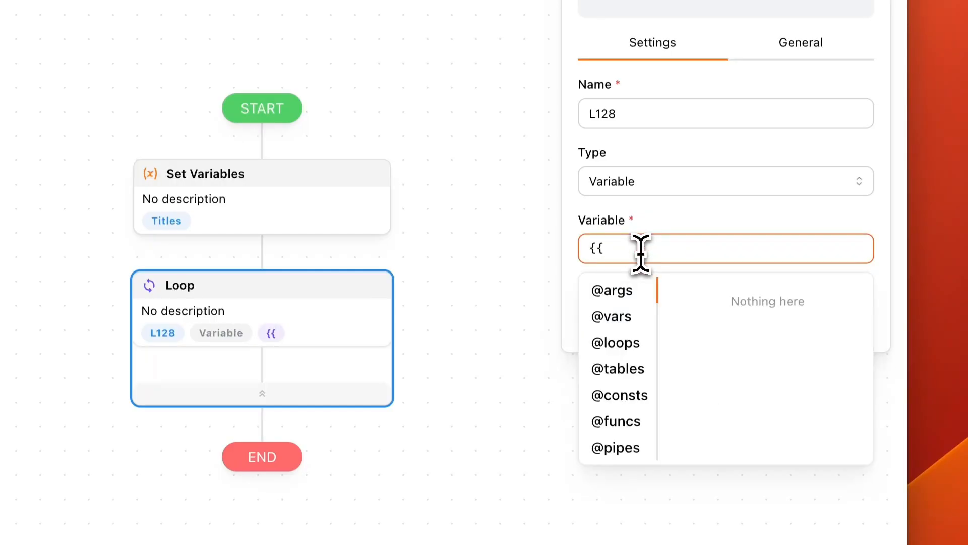
{"action": "left_click", "coordinate": [643, 322]}
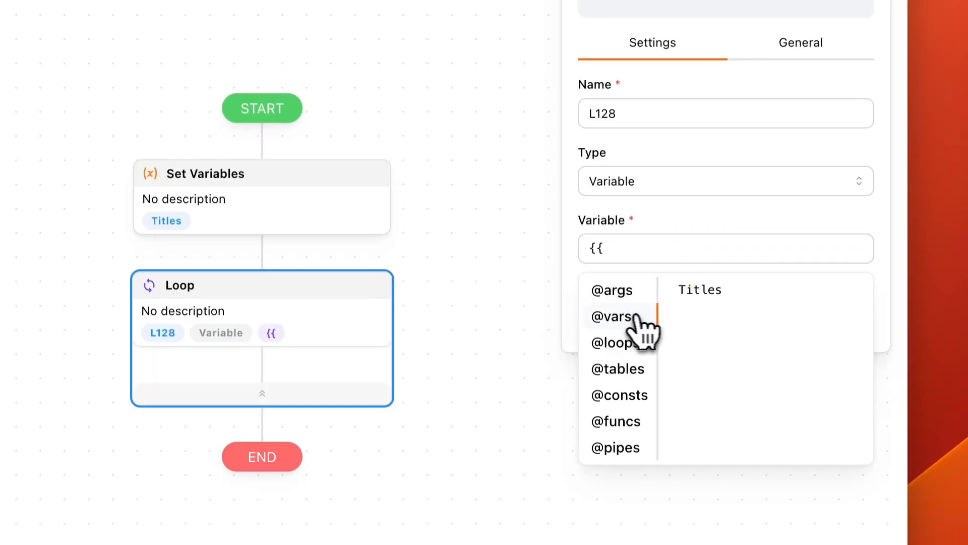
{"action": "left_click", "coordinate": [716, 292]}
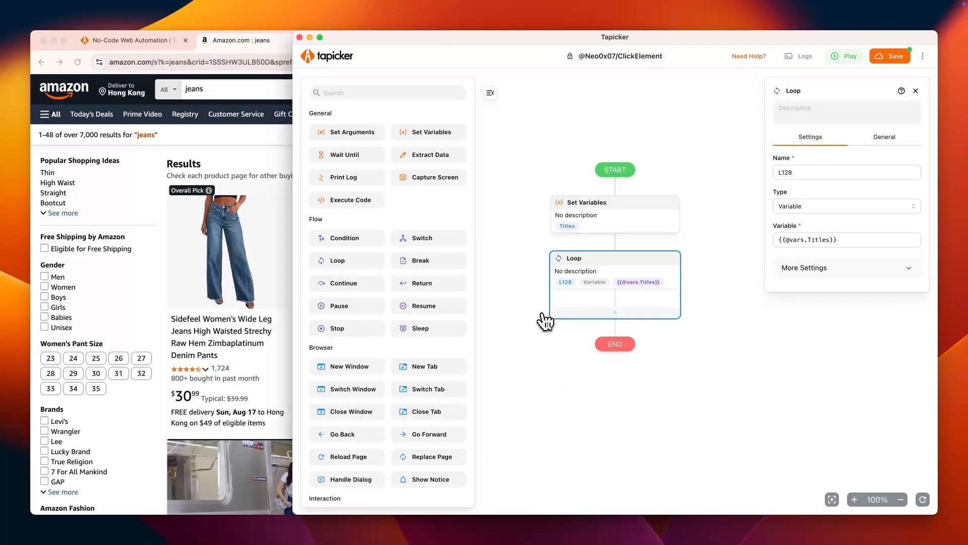
- Add a Click Element block inside the Loop block
{"action": "scroll", "coordinate": [424, 396], "scroll_direction": "down", "scroll_amount": 5}
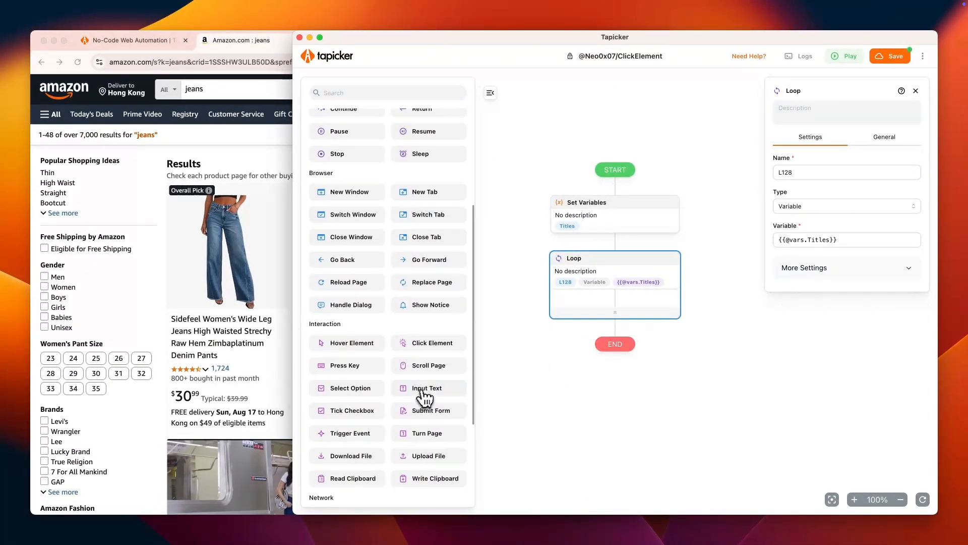
{"action": "left_click_drag", "start_coordinate": [435, 346], "coordinate": [618, 300]}
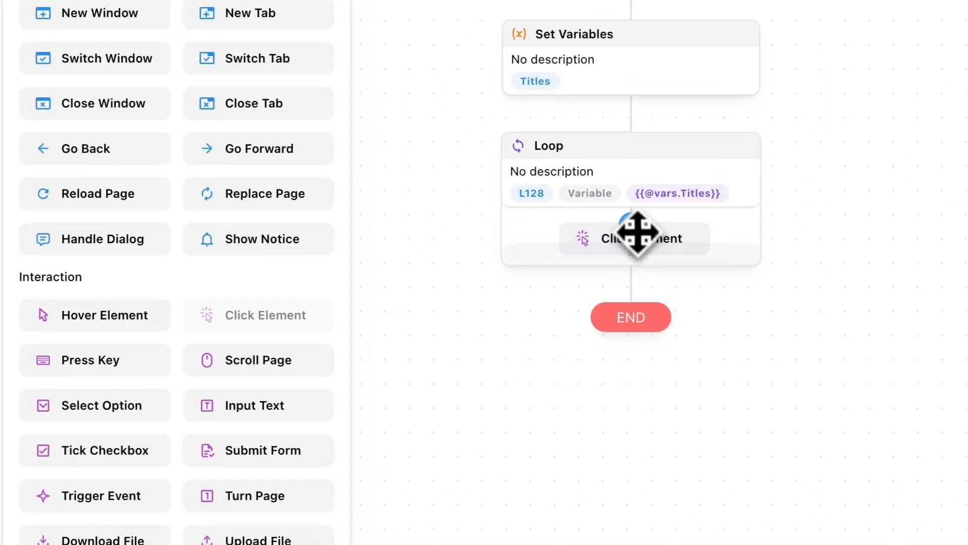
{"action": "left_click_drag", "start_coordinate": [636, 230], "coordinate": [639, 234]}
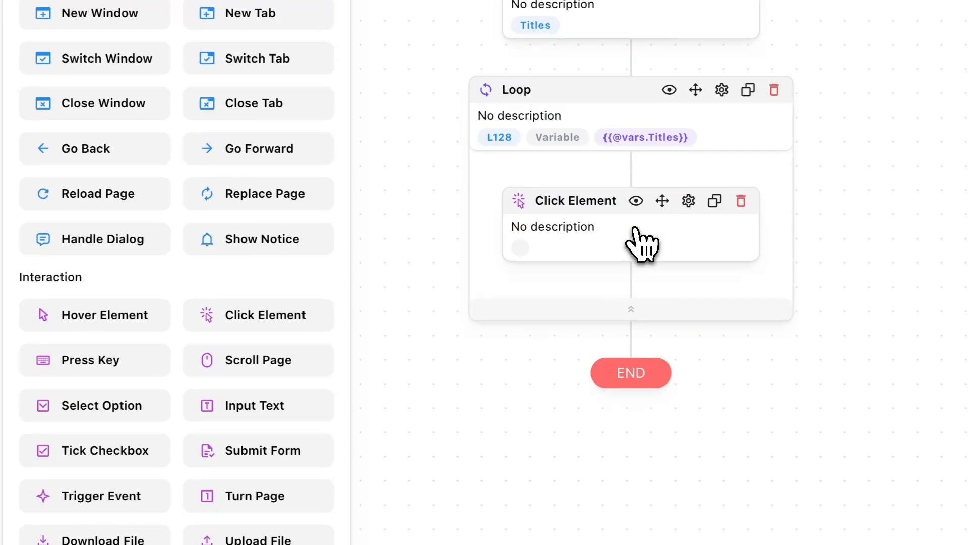
{"action": "left_click", "coordinate": [611, 246]}
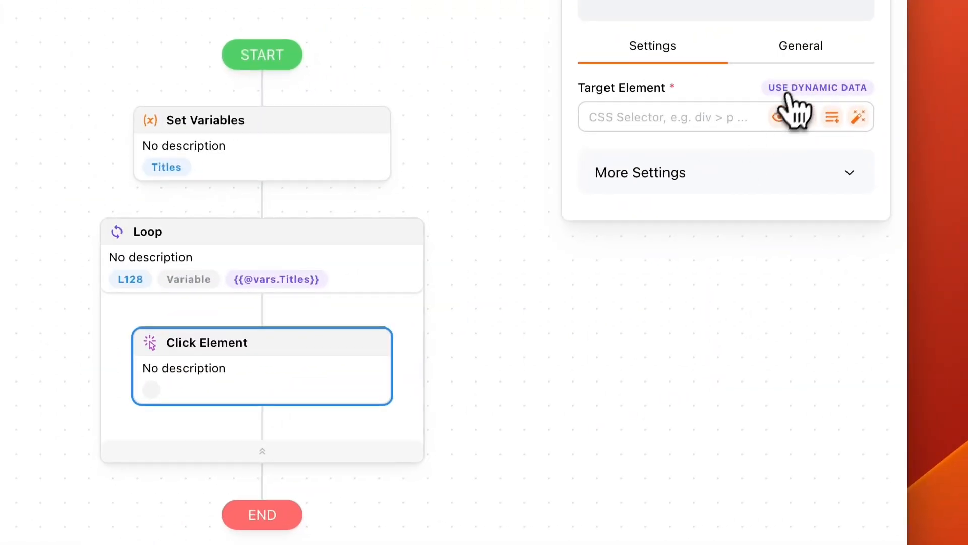
{"action": "left_click", "coordinate": [793, 87]}
{"action": "left_click", "coordinate": [631, 115]}
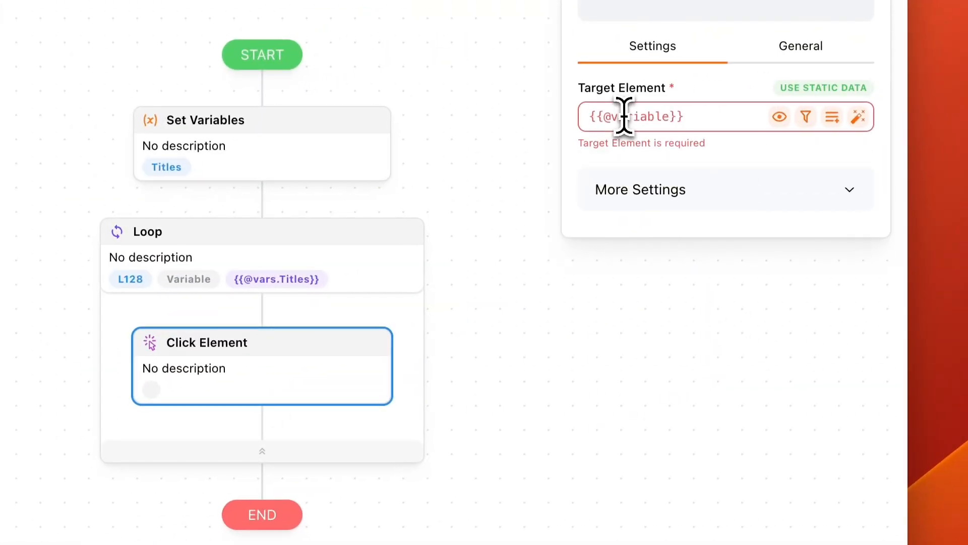
{"action": "type", "text": "{{"}
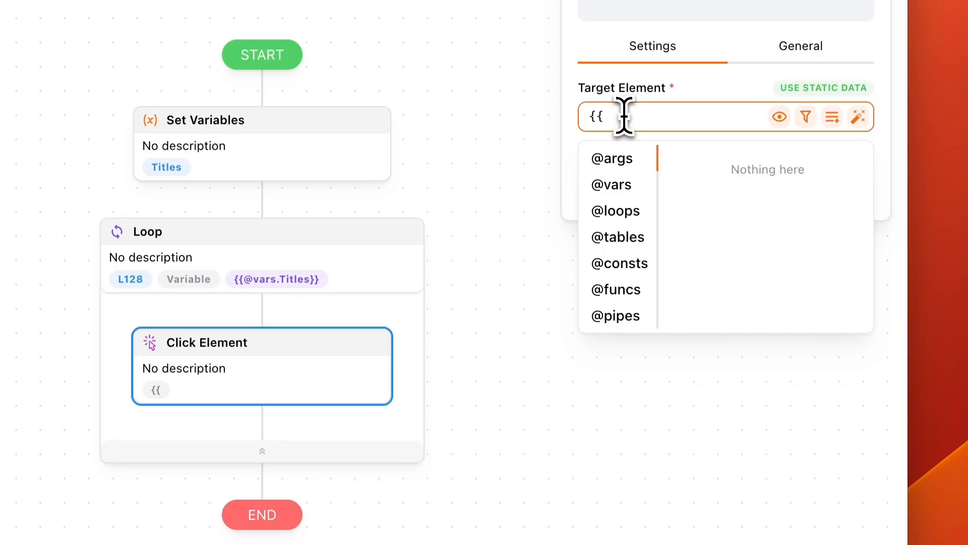
{"action": "left_click", "coordinate": [636, 211]}
{"action": "left_click", "coordinate": [717, 205]}
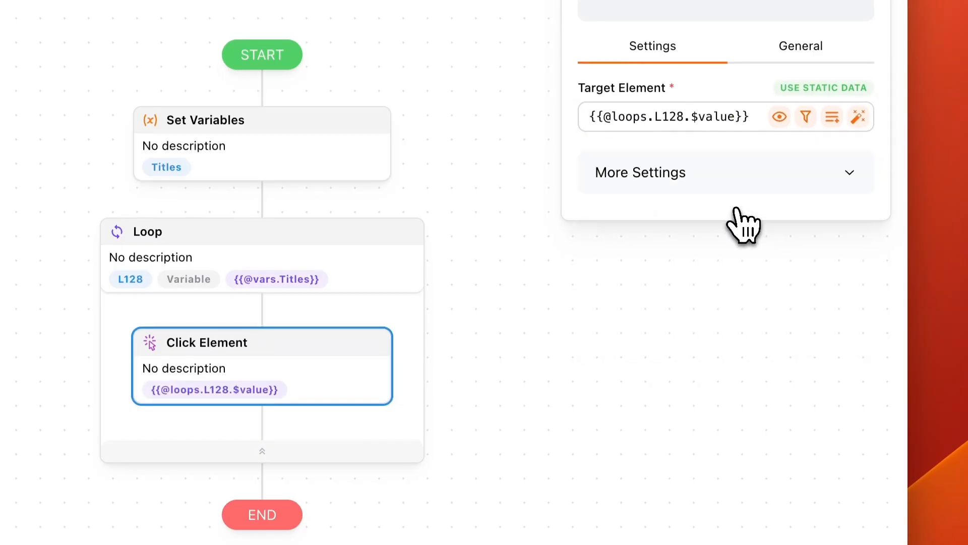
- Set the Click Element block's modifier key to Command and enable the option that it will open a new tab
{"action": "left_click", "coordinate": [690, 173]}
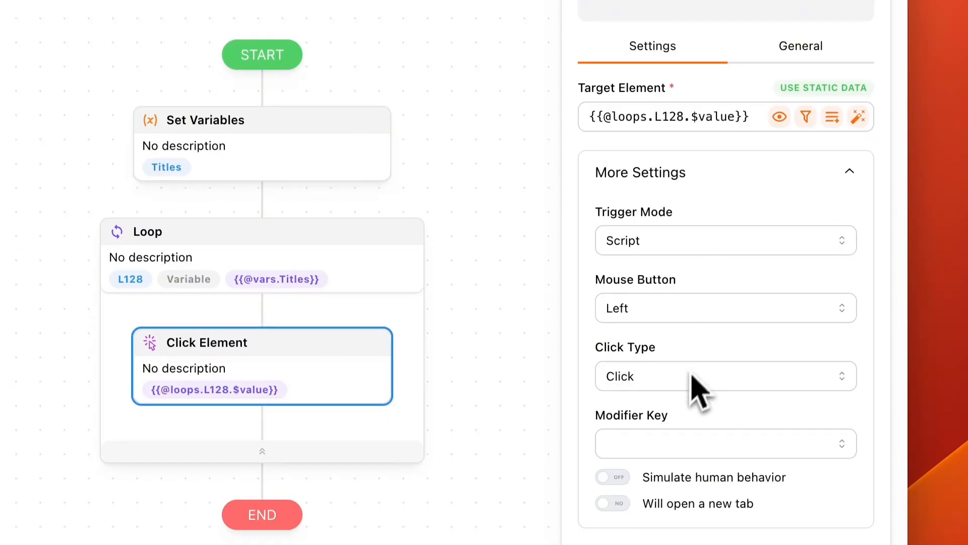
{"action": "left_click", "coordinate": [689, 447]}
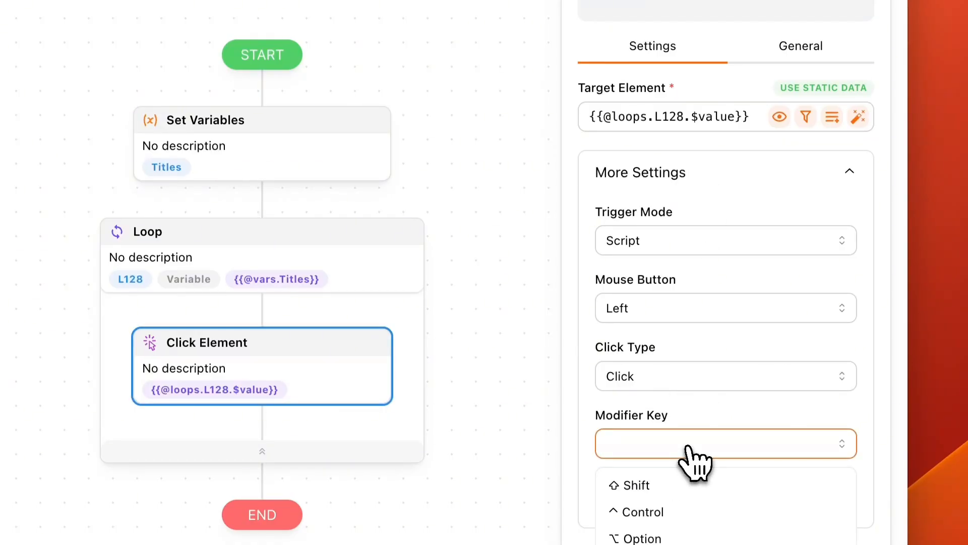
{"action": "left_click", "coordinate": [679, 355]}
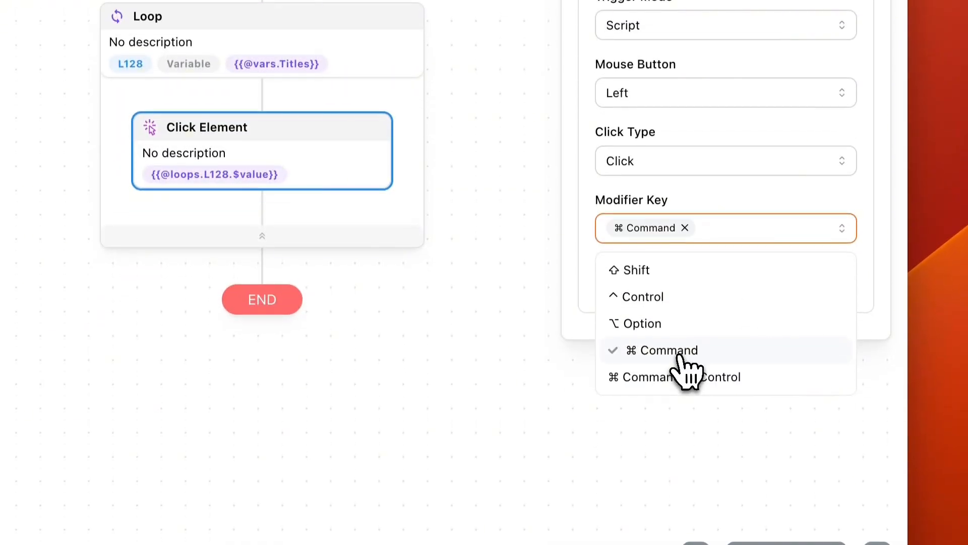
{"action": "left_click", "coordinate": [740, 202]}
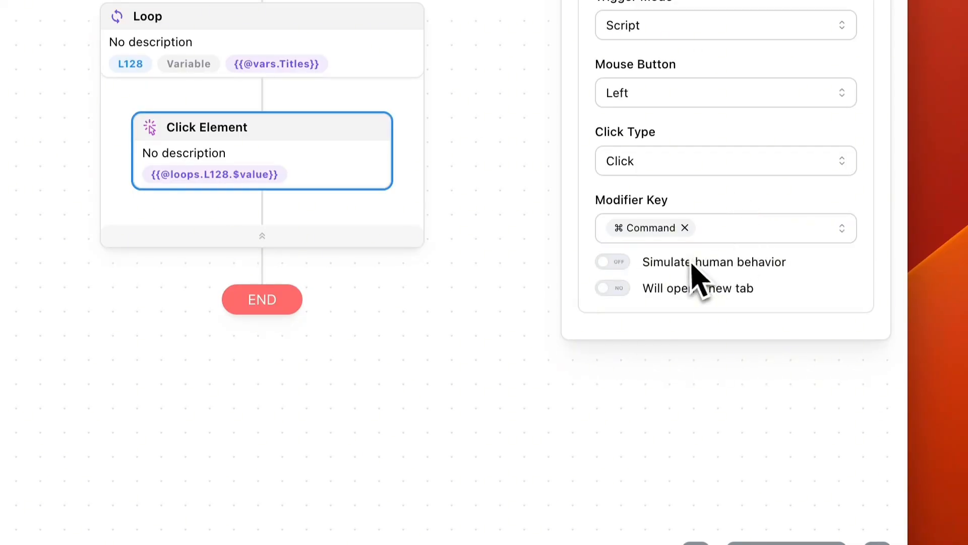
{"action": "left_click", "coordinate": [613, 288]}
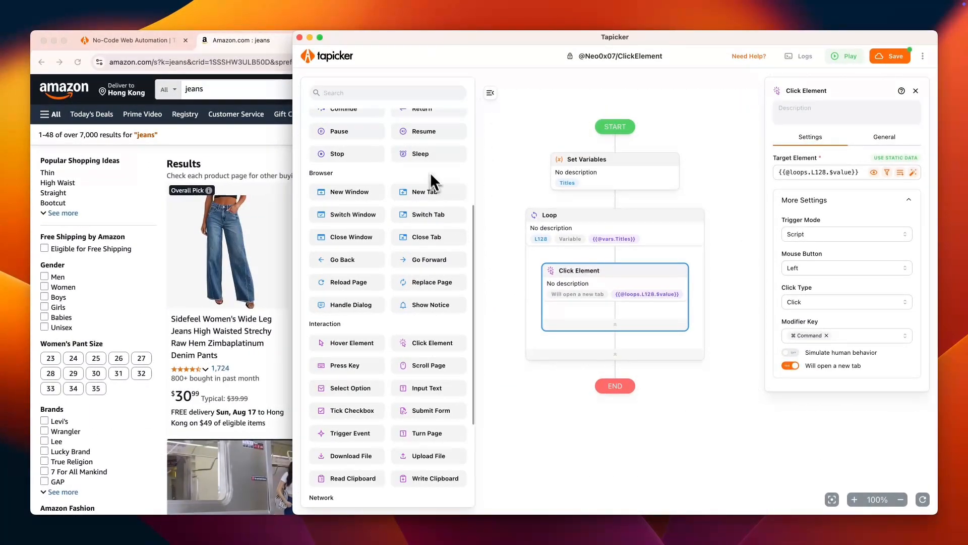
- Add a Sleep block inside the Click Element block, keeping its 3-second duration, and select the Click Element block again
{"action": "left_click_drag", "start_coordinate": [424, 154], "coordinate": [610, 307]}
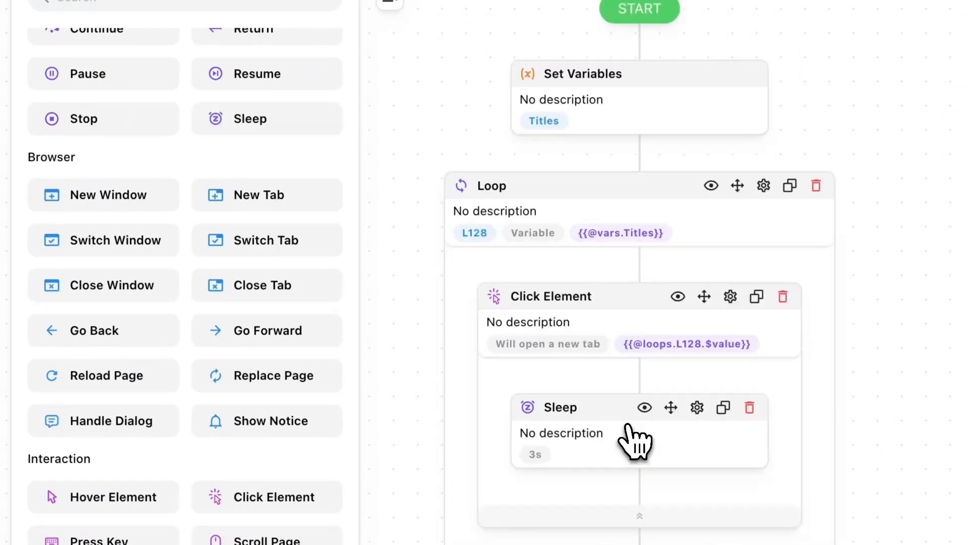
{"action": "scroll", "coordinate": [626, 425], "scroll_direction": "down", "scroll_amount": 1}
{"action": "left_click", "coordinate": [617, 393]}
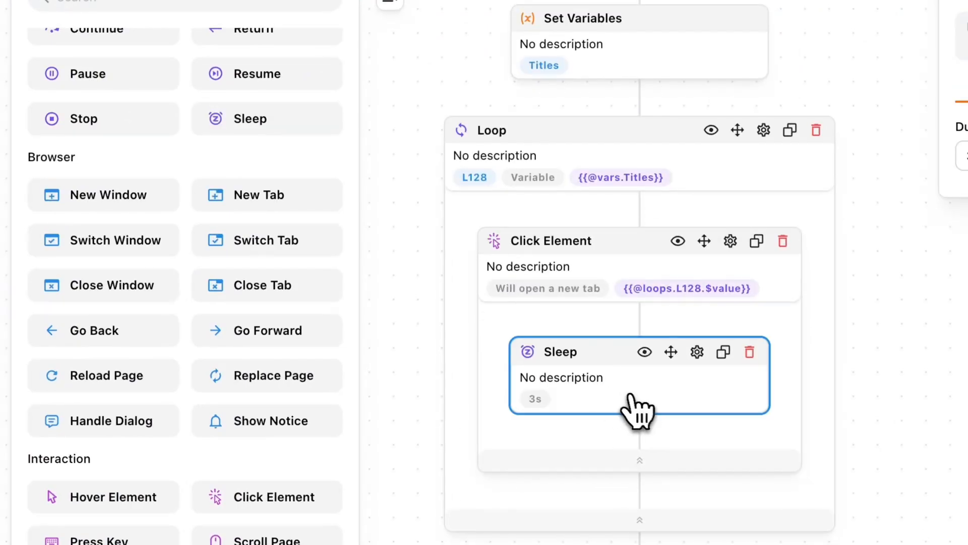
{"action": "scroll", "coordinate": [638, 410], "scroll_direction": "up", "scroll_amount": 2}
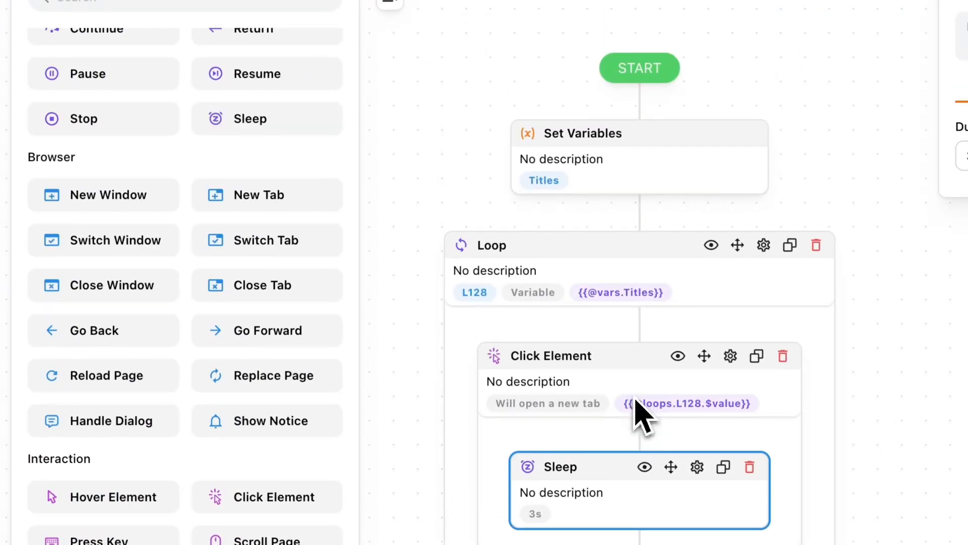
{"action": "left_click", "coordinate": [597, 374]}
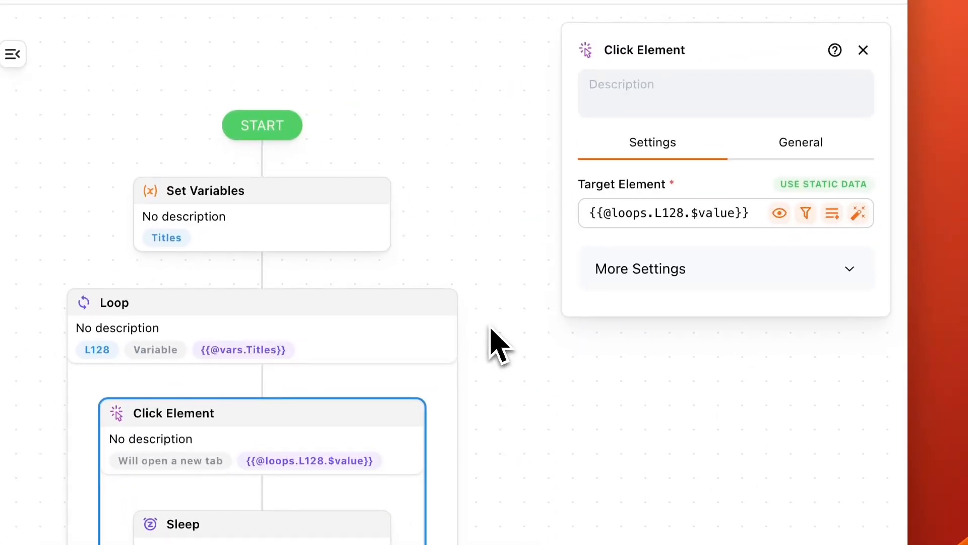
- Set the Set Variables block's minimum wait time to 3 seconds and run the recipe
{"action": "left_click", "coordinate": [273, 224]}
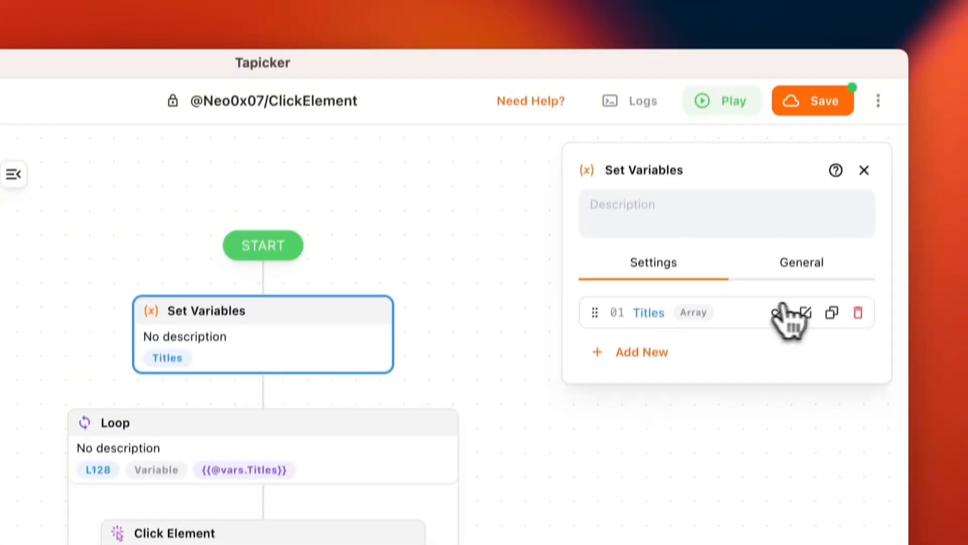
{"action": "left_click", "coordinate": [807, 274]}
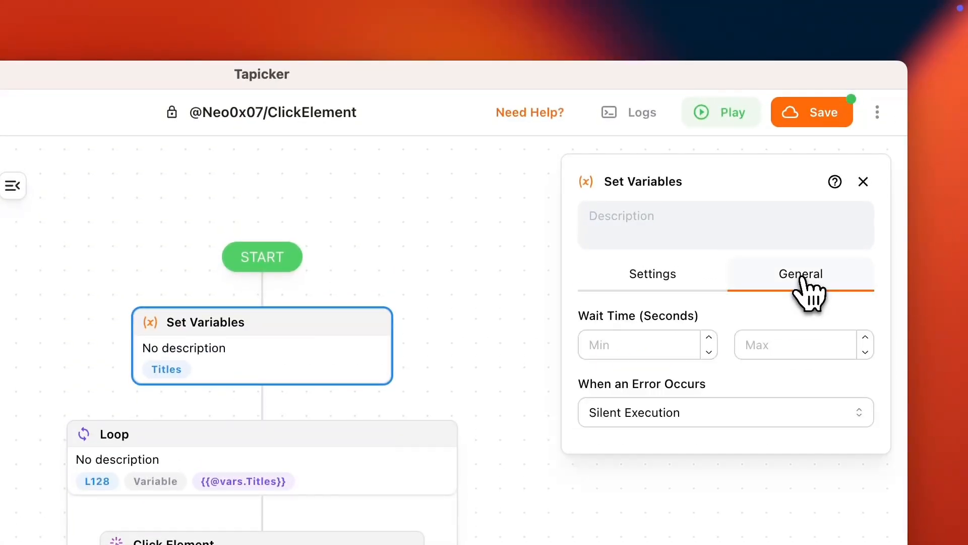
{"action": "left_click", "coordinate": [619, 346]}
{"action": "type", "text": "3"}
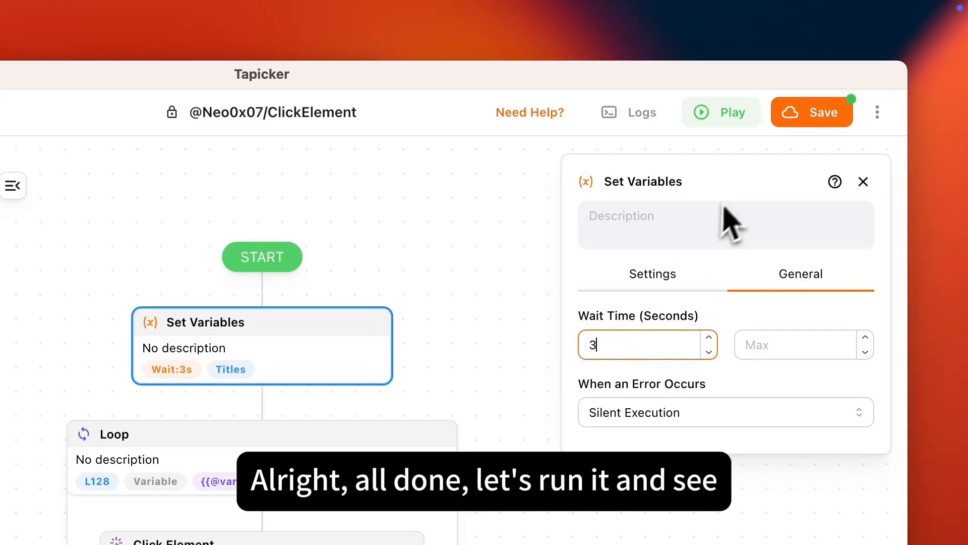
{"action": "left_click", "coordinate": [725, 114]}
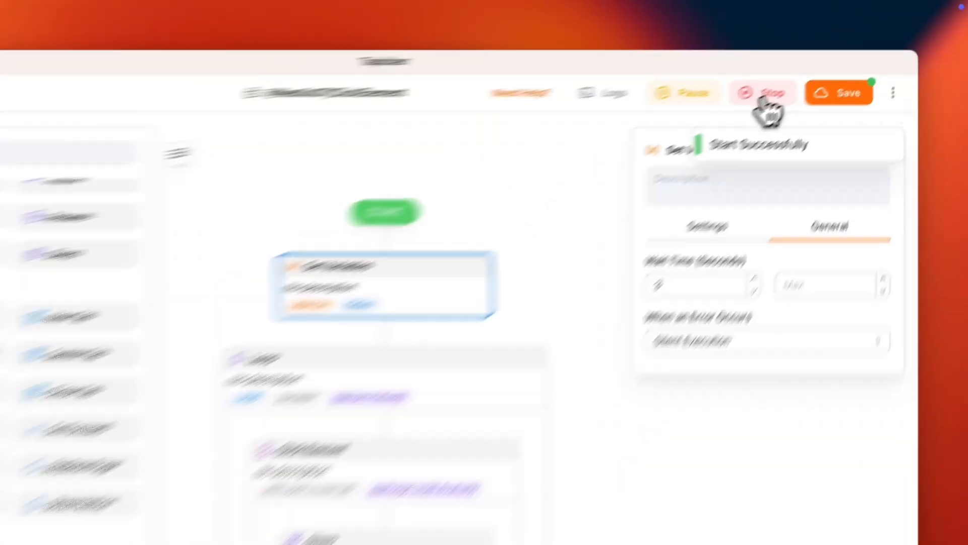